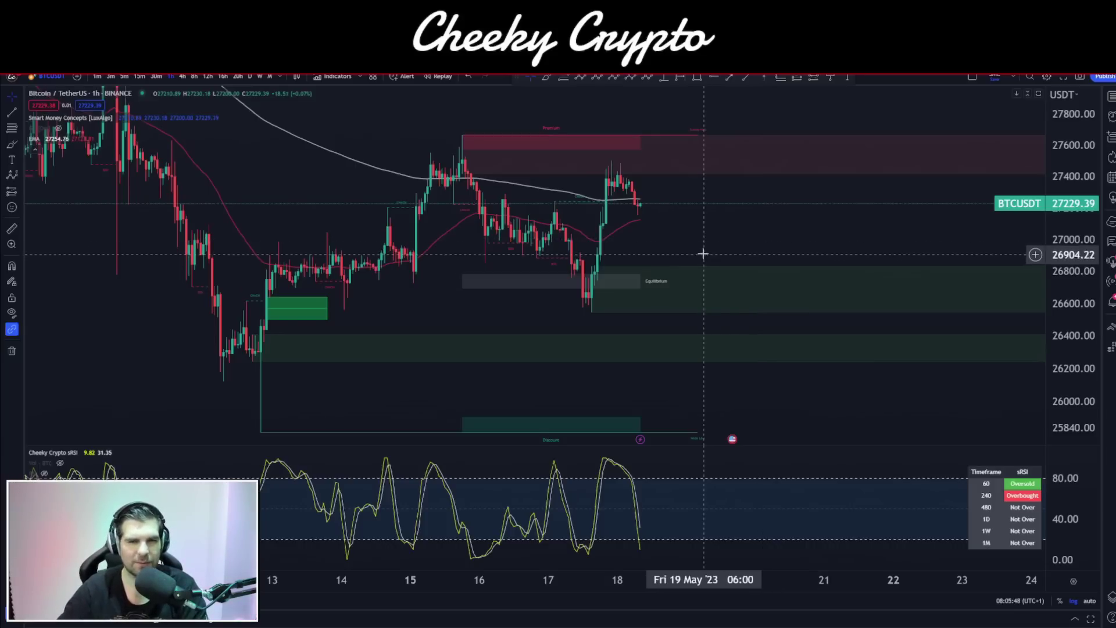
- Circle the four bearish structure-break labels between mid-April and early May on the BTCUSDT hourly chart with the Brush
left_click_drag(703, 250, 704, 233)
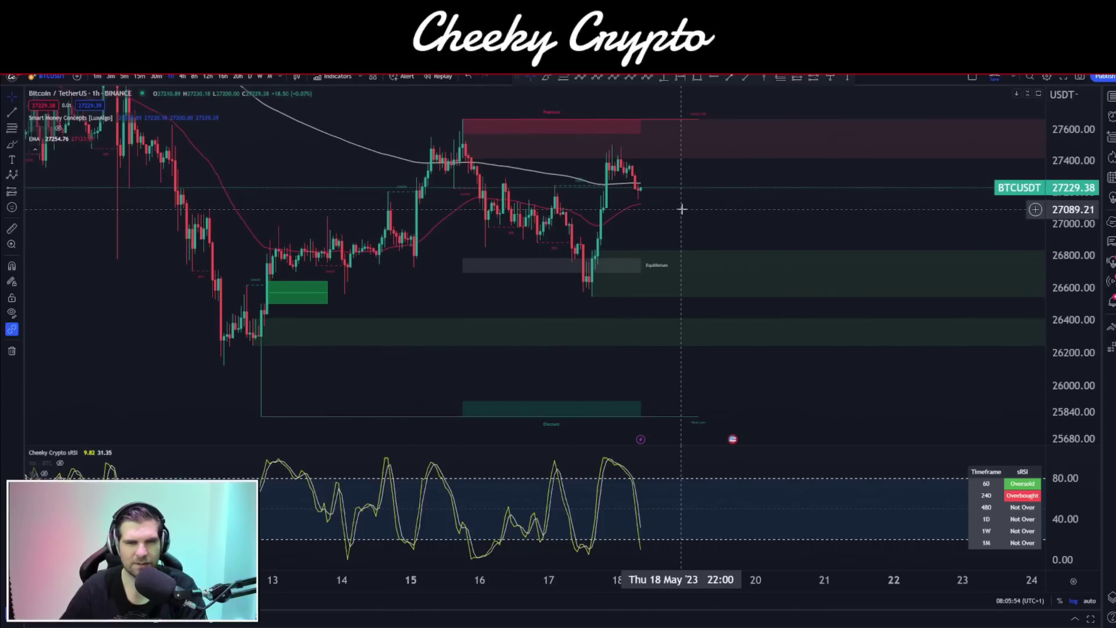
scroll(675, 229, "down", 3)
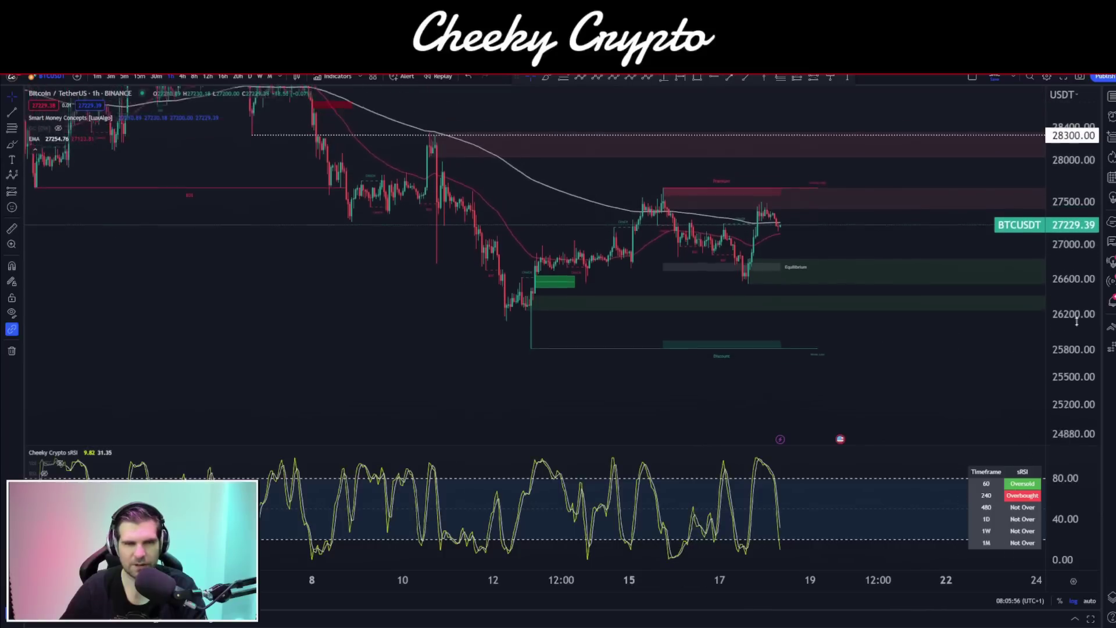
scroll(785, 294, "down", 3)
scroll(750, 207, "down", 3)
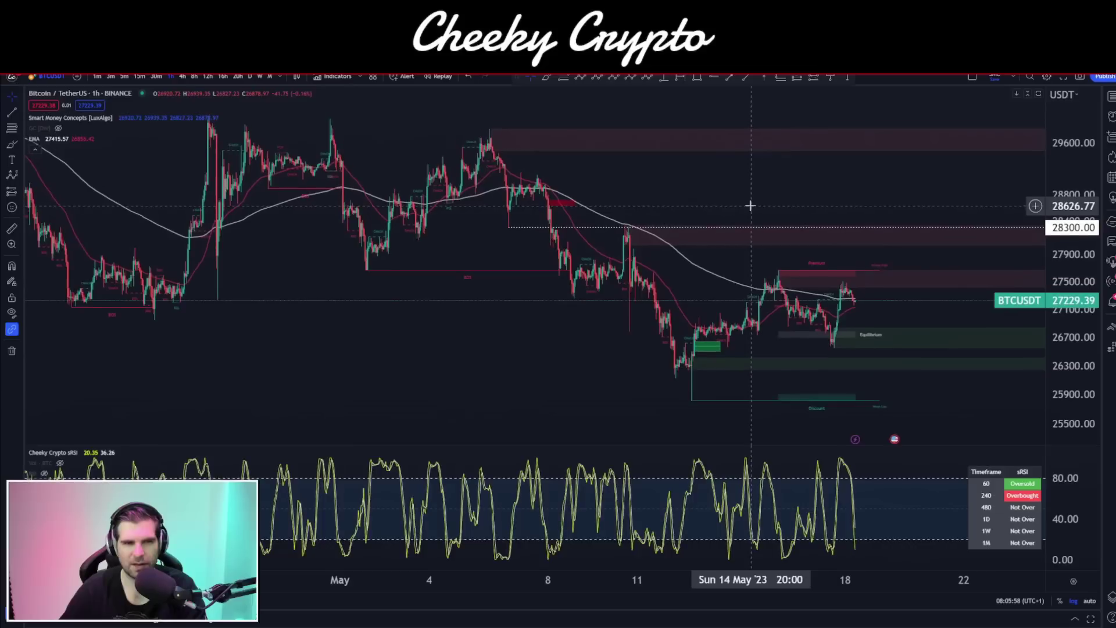
left_click_drag(790, 196, 704, 177)
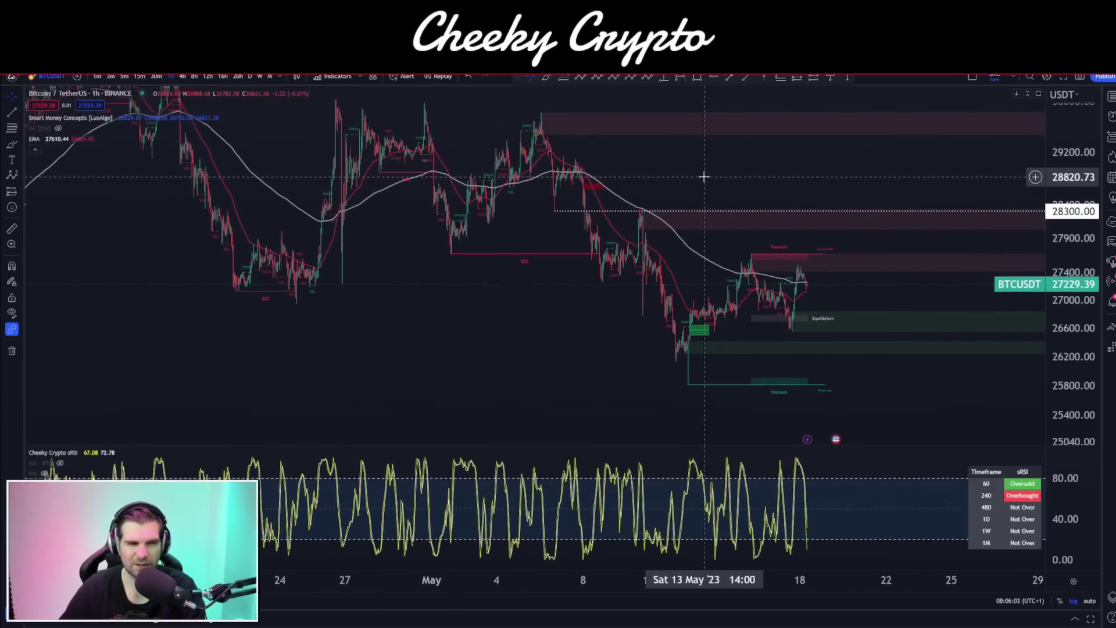
scroll(721, 189, "down", 3)
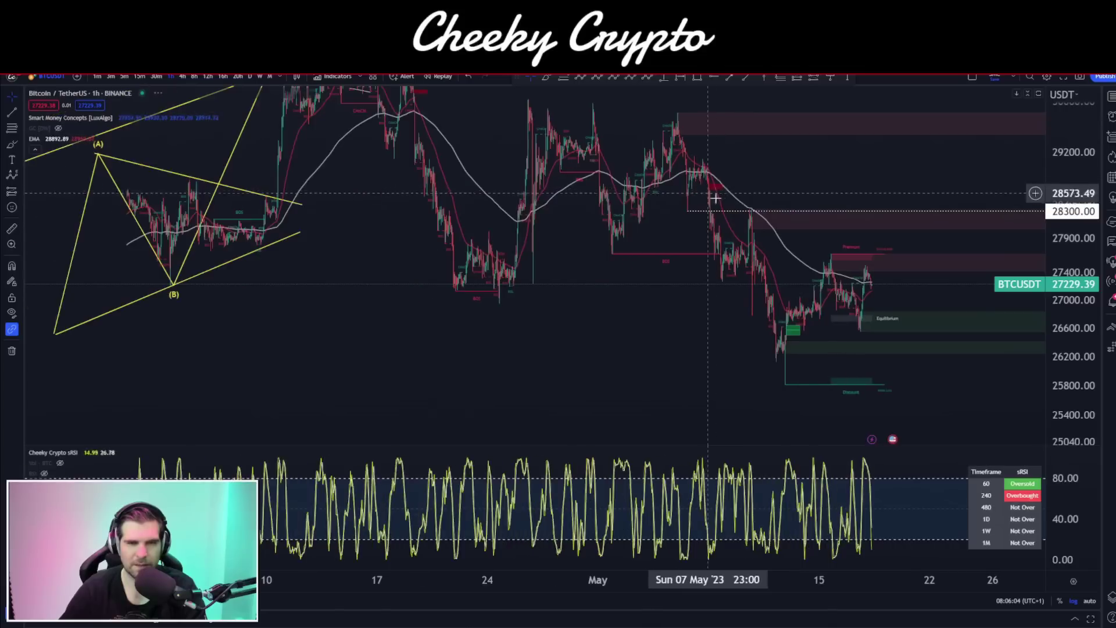
left_click_drag(733, 197, 805, 258)
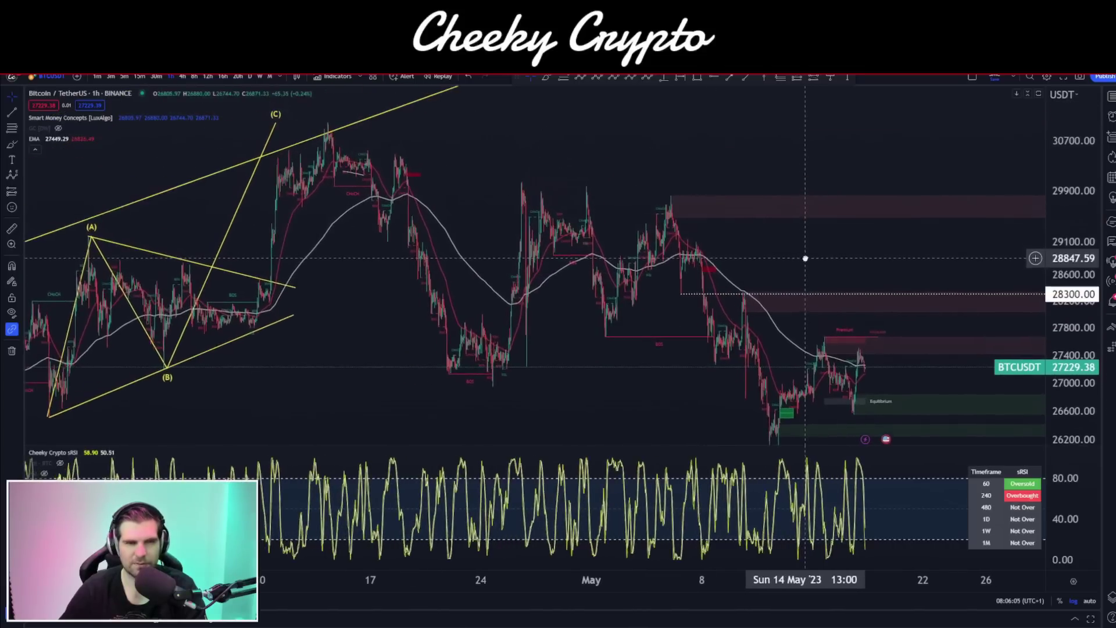
left_click(545, 77)
mouse_move(357, 185)
left_mouse_down()
mouse_move(326, 193)
mouse_move(349, 205)
mouse_move(361, 188)
left_mouse_up()
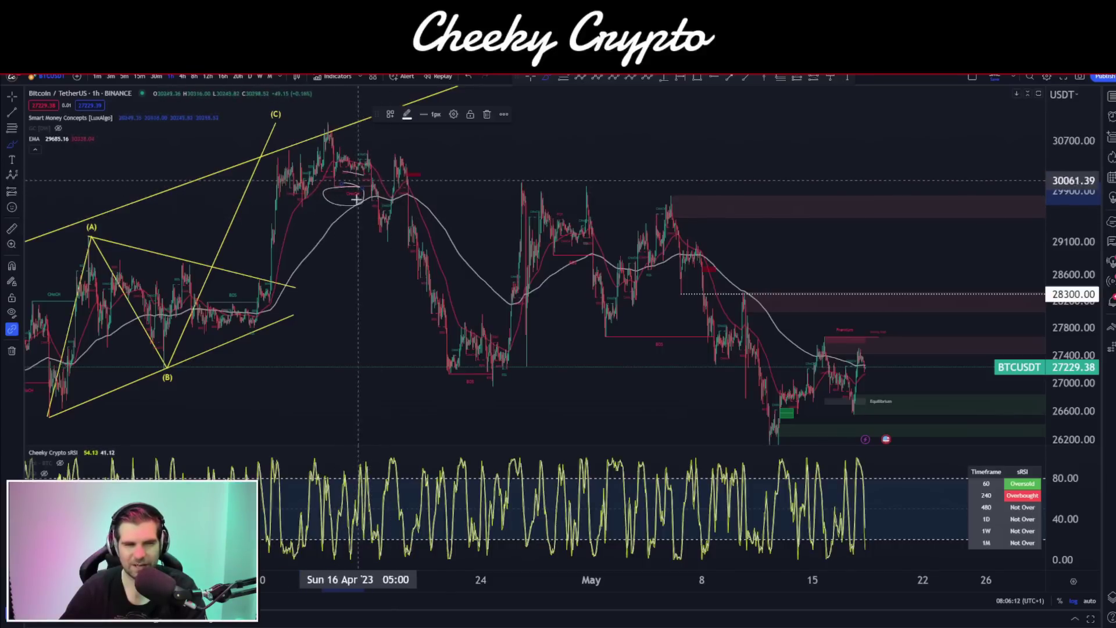
mouse_move(452, 371)
left_mouse_down()
mouse_move(492, 381)
mouse_move(450, 369)
left_mouse_up()
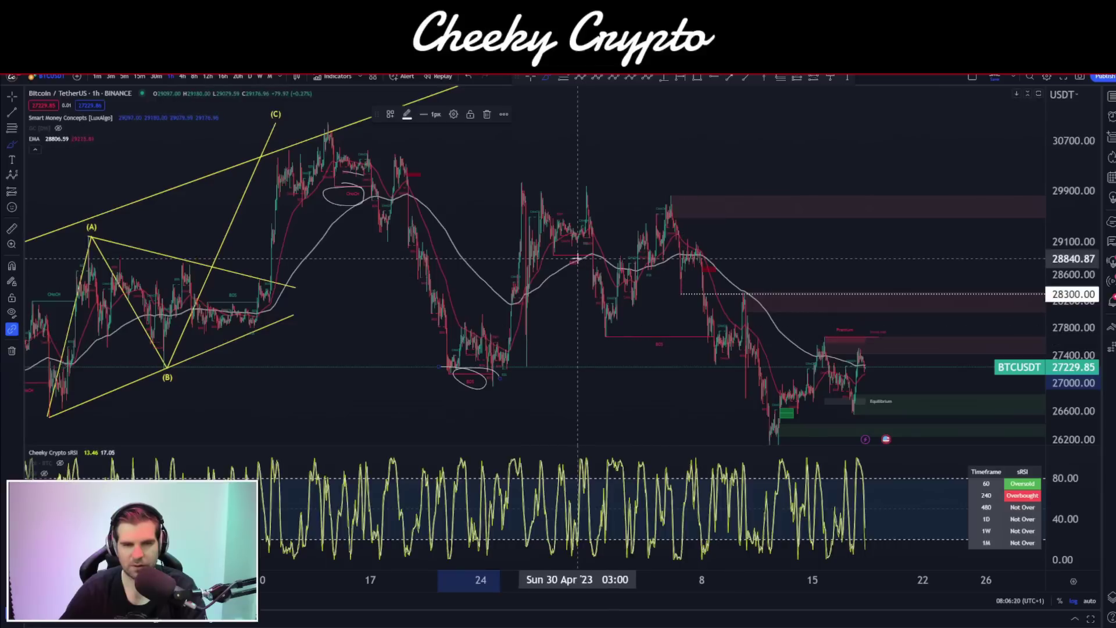
mouse_move(578, 258)
left_mouse_down()
mouse_move(594, 263)
mouse_move(580, 251)
mouse_move(593, 246)
left_mouse_up()
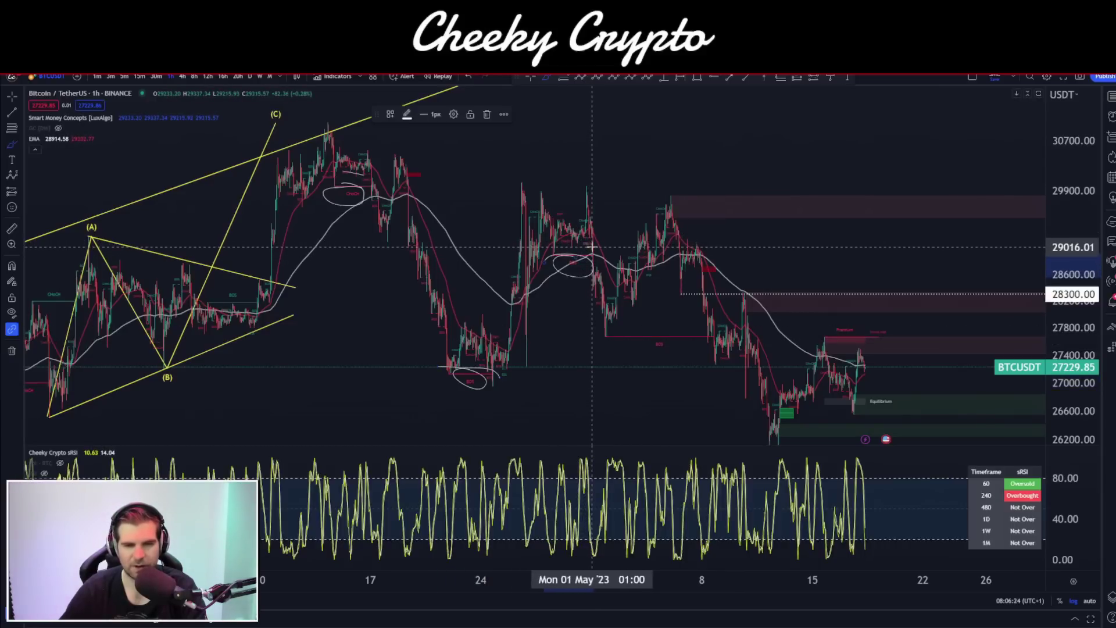
mouse_move(675, 338)
left_mouse_down()
mouse_move(661, 359)
mouse_move(641, 334)
left_mouse_up()
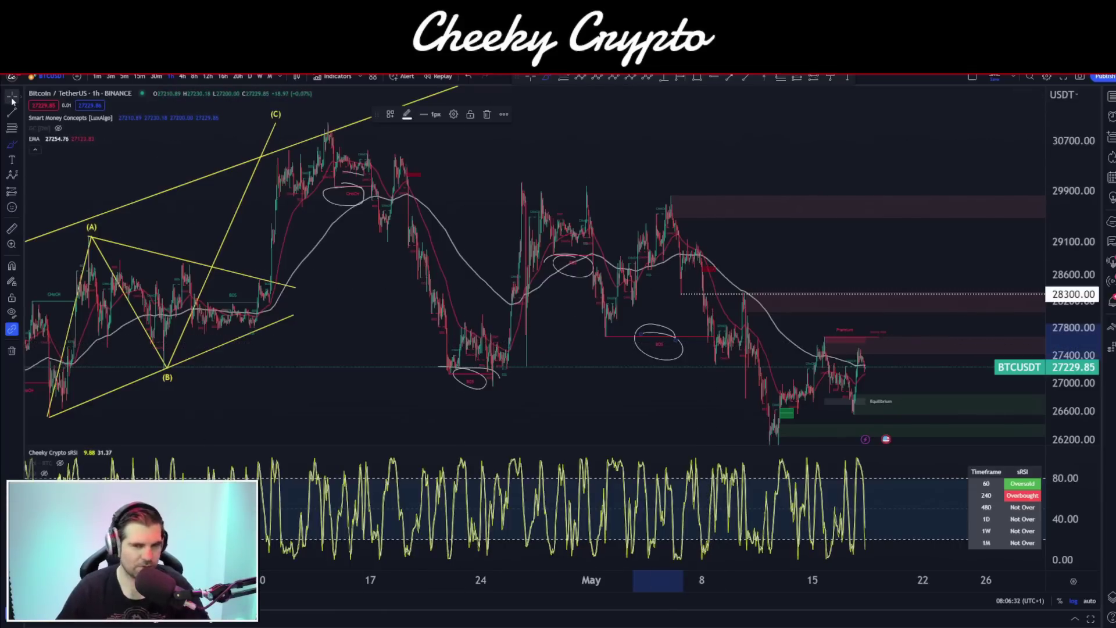
- Undo the four brush circles around the structure-break labels
key("ctrl+z")
key("ctrl+z")
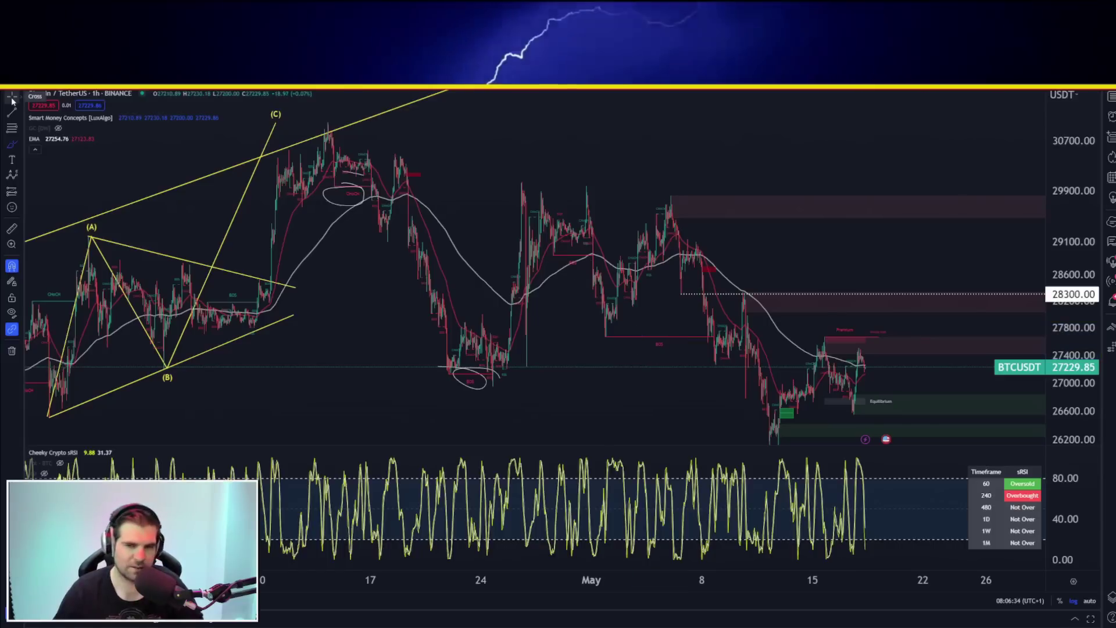
key("ctrl+z")
key("ctrl+z")
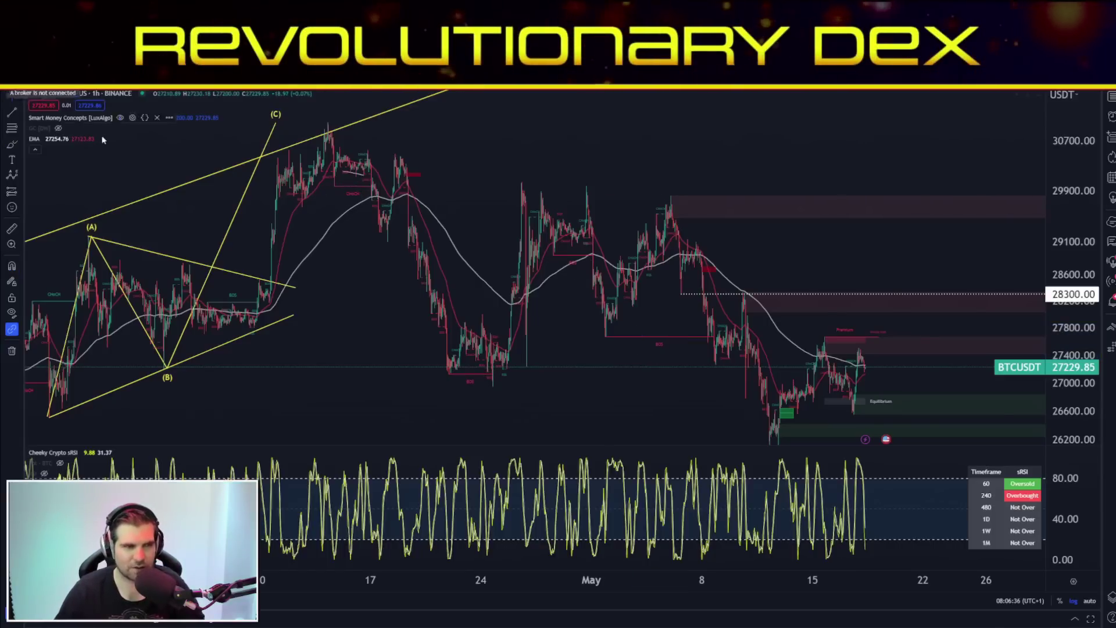
- Examine the mid-May price action between the red supply zones and green demand zones on the hourly chart
left_click_drag(693, 390, 494, 291)
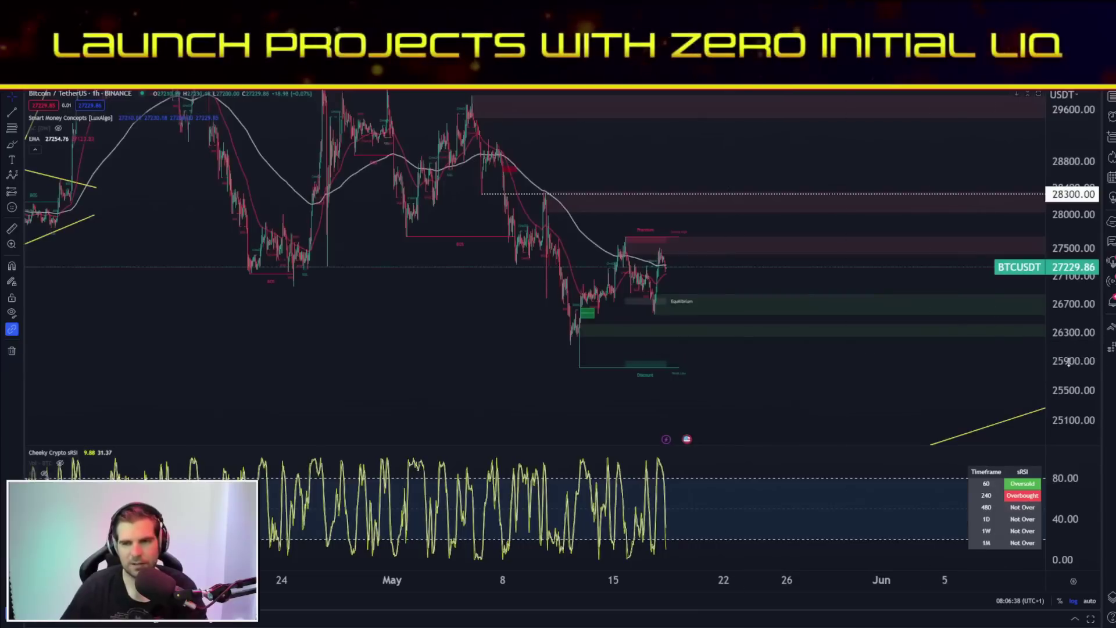
scroll(543, 269, "up", 4)
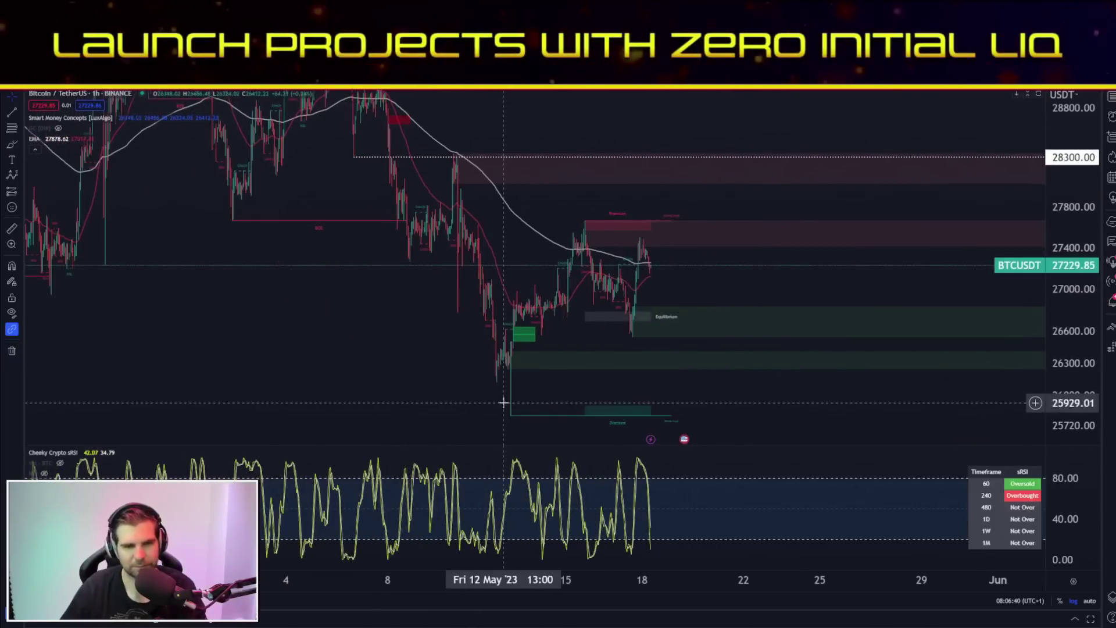
left_click_drag(368, 244, 378, 287)
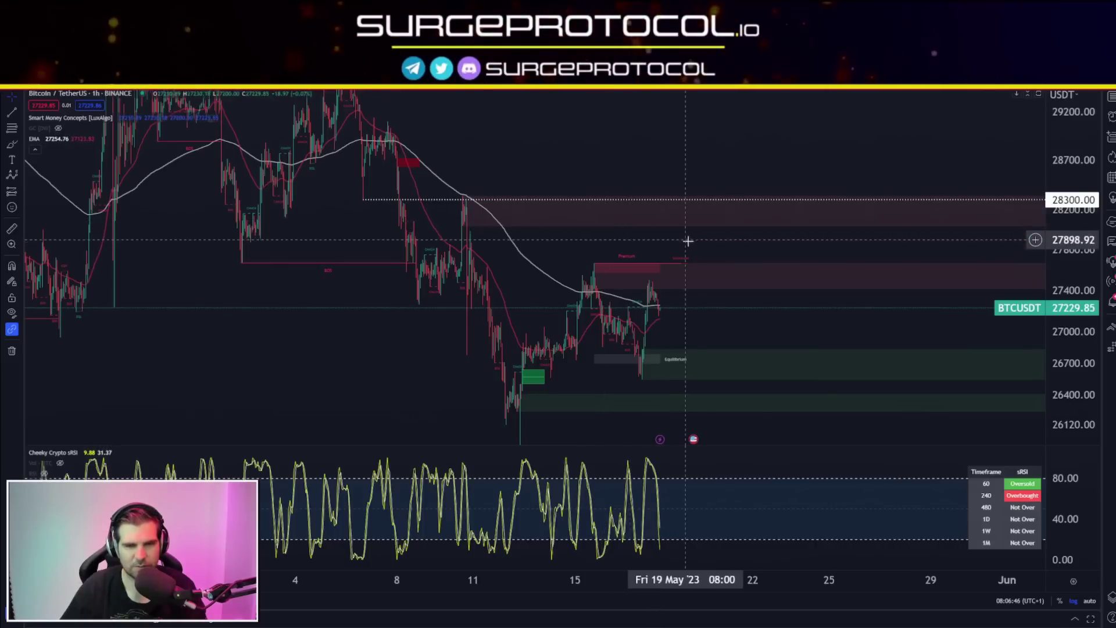
left_click_drag(688, 240, 716, 187)
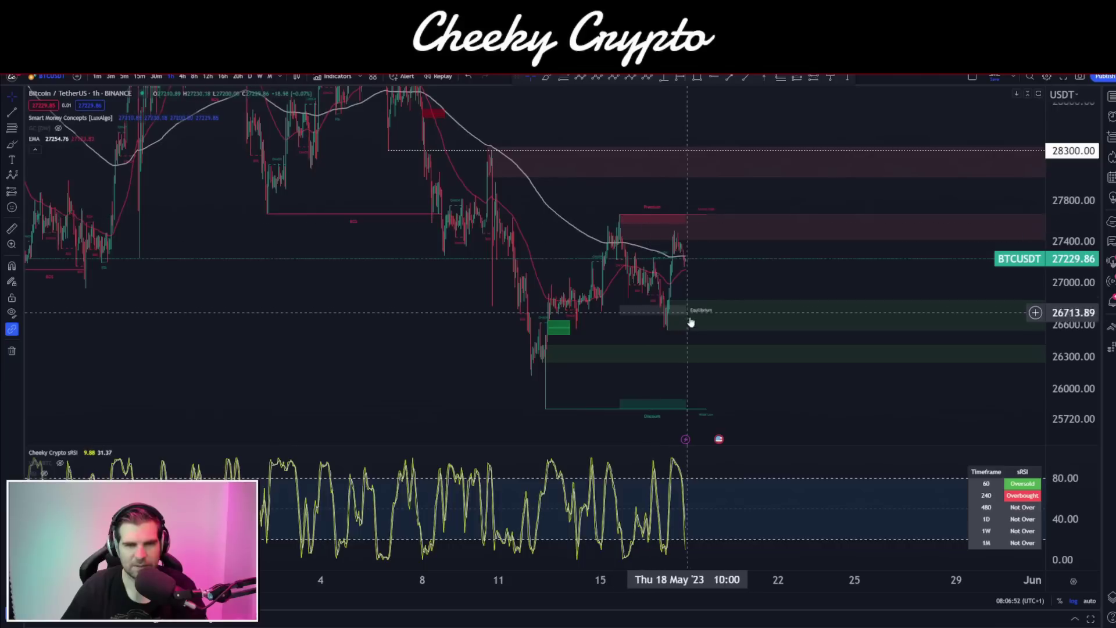
left_click_drag(734, 272, 654, 245)
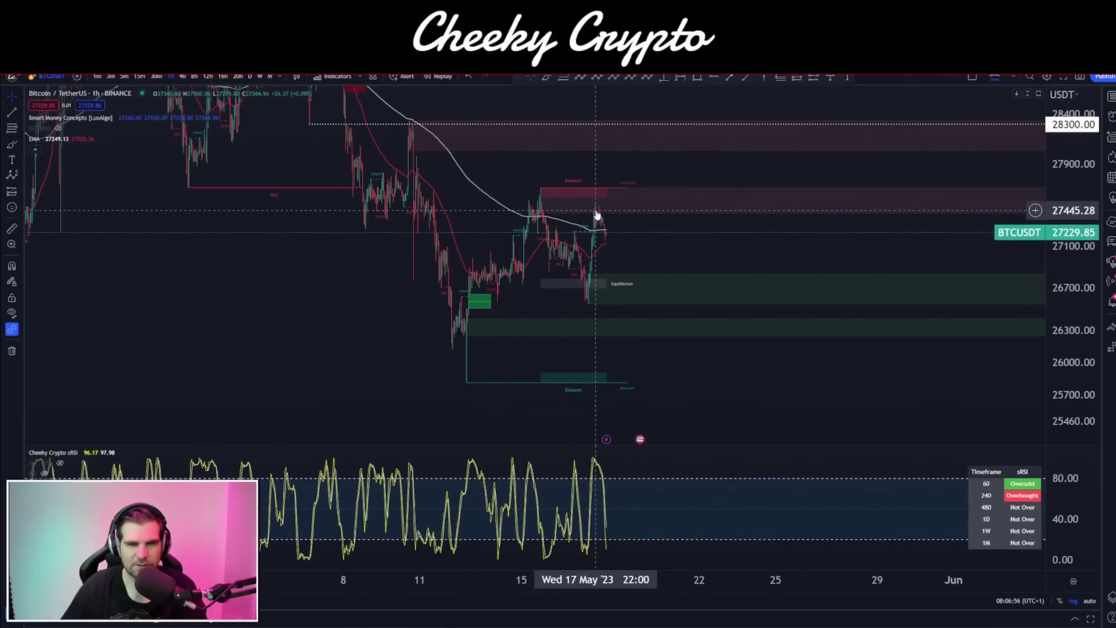
left_click_drag(646, 252, 850, 263)
scroll(837, 264, "up", 12)
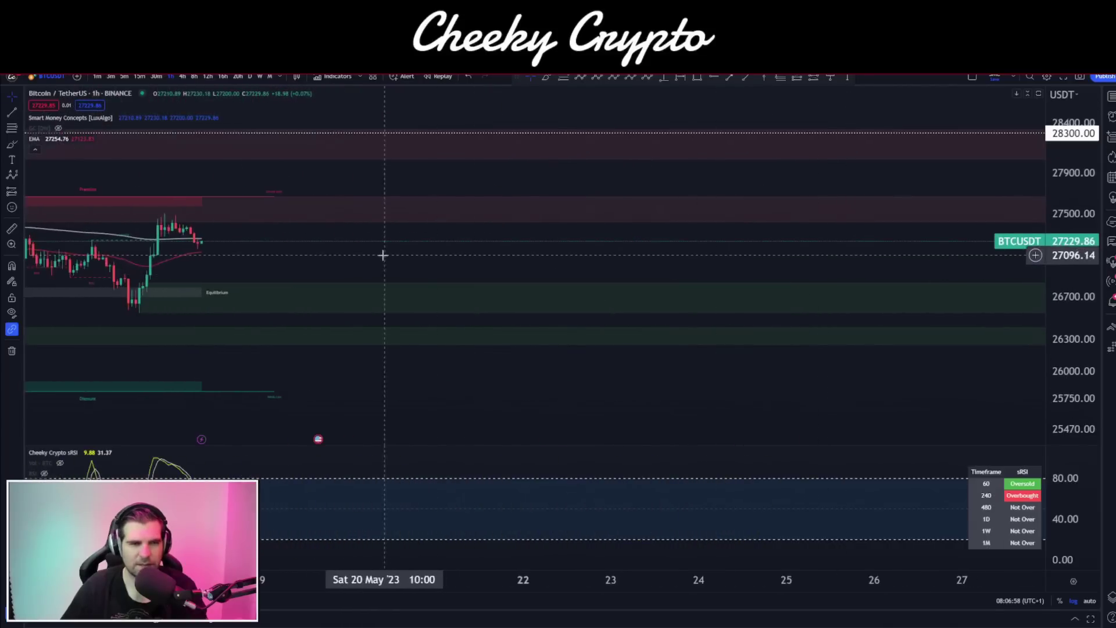
left_click_drag(383, 255, 836, 233)
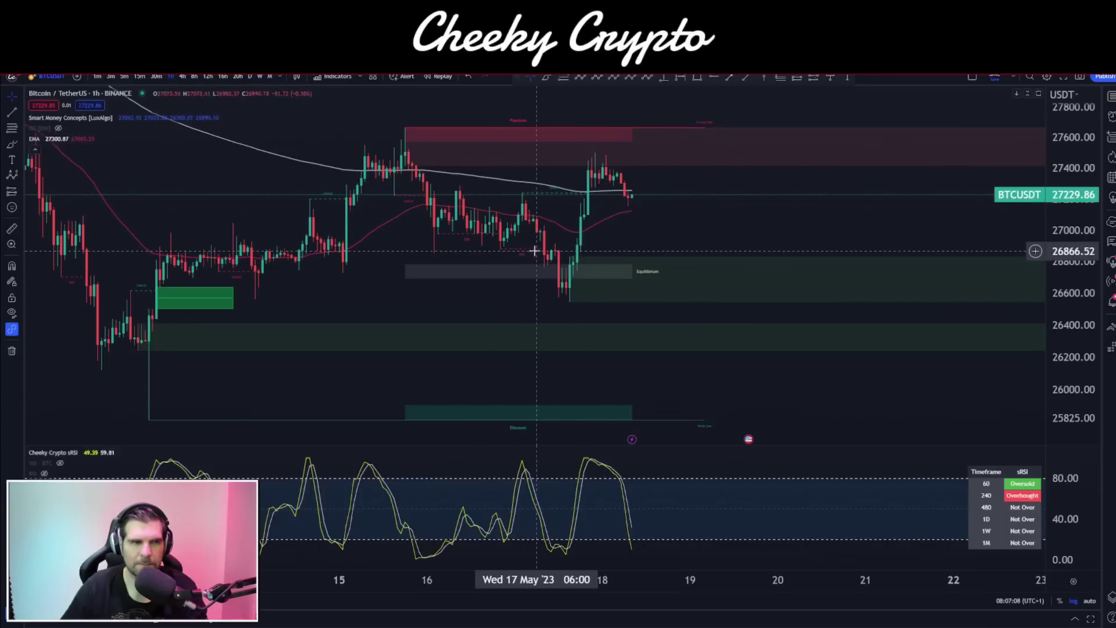
- Circle the dashed structure-break line of 17 May and the 15–17 May decline with the Brush, and undo both strokes
left_click(546, 78)
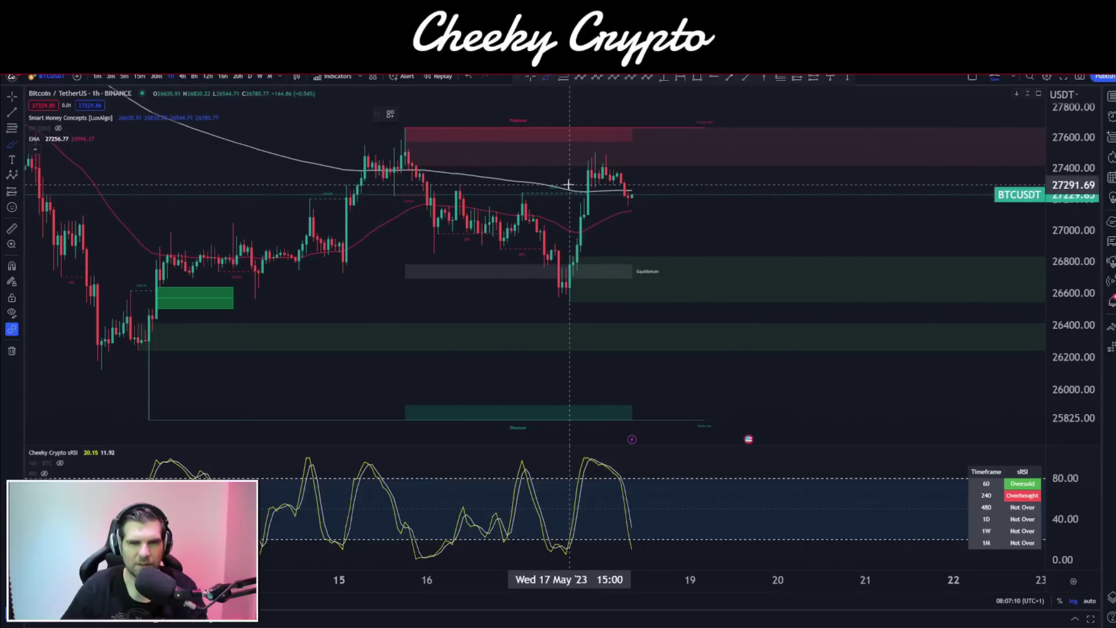
mouse_move(553, 183)
left_mouse_down()
mouse_move(548, 201)
mouse_move(543, 187)
mouse_move(564, 184)
mouse_move(552, 181)
left_mouse_up()
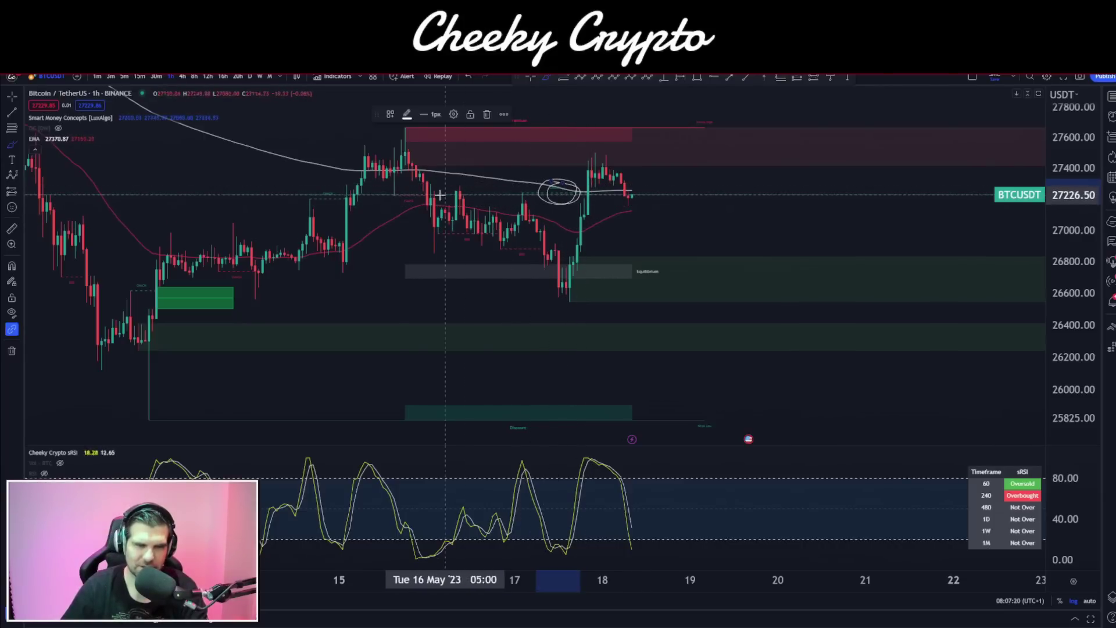
left_click(378, 123)
mouse_move(548, 233)
left_mouse_down()
mouse_move(489, 281)
mouse_move(368, 146)
mouse_move(427, 149)
mouse_move(483, 183)
left_mouse_up()
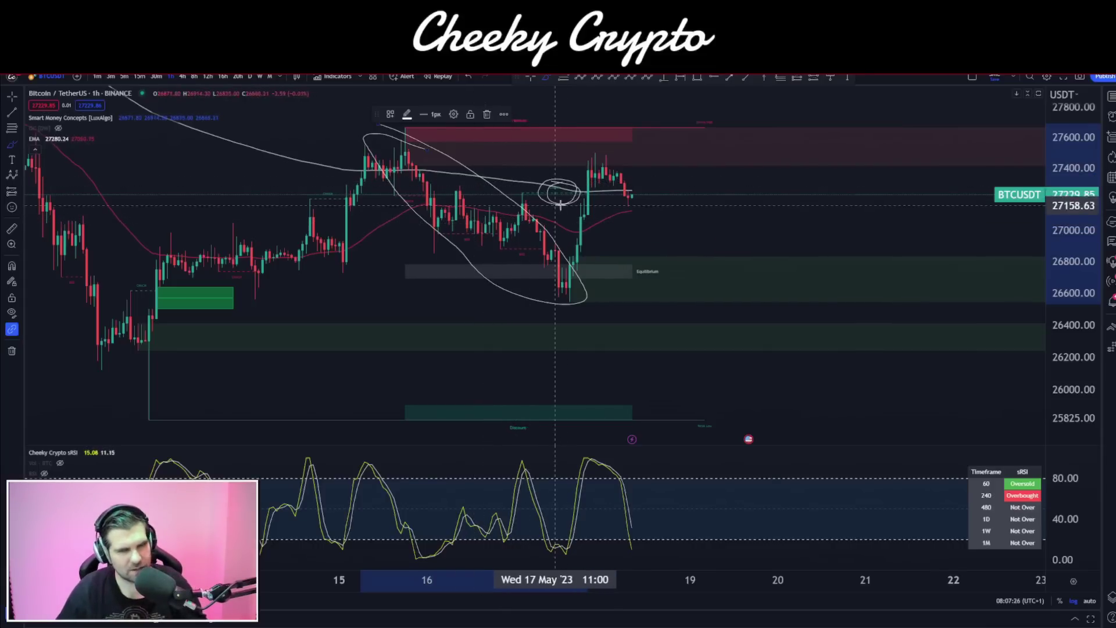
key("ctrl+z")
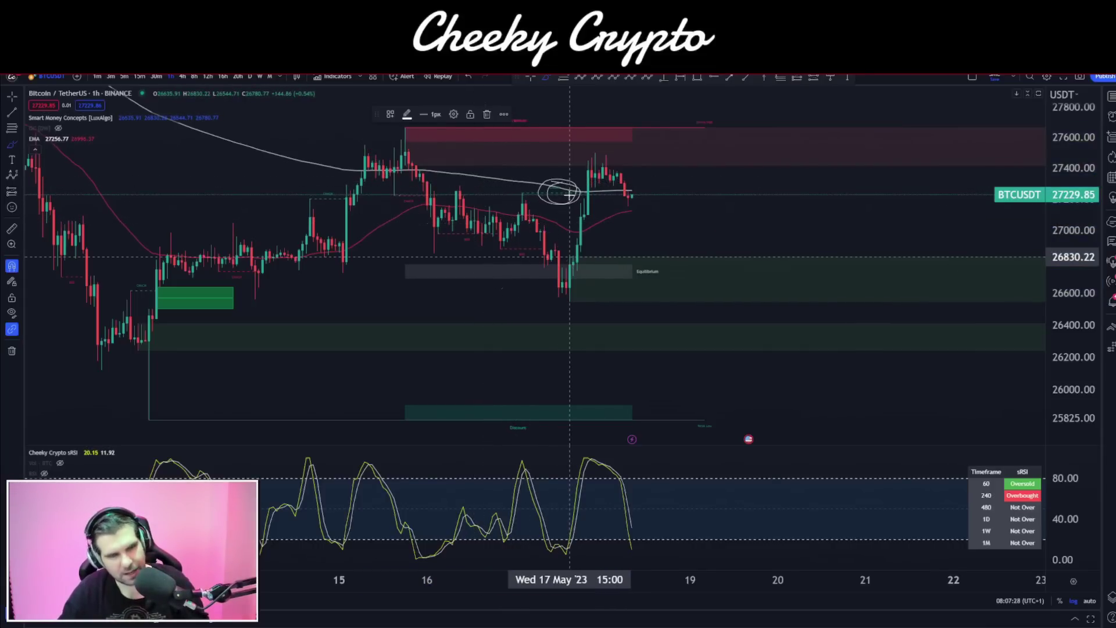
key("ctrl+z")
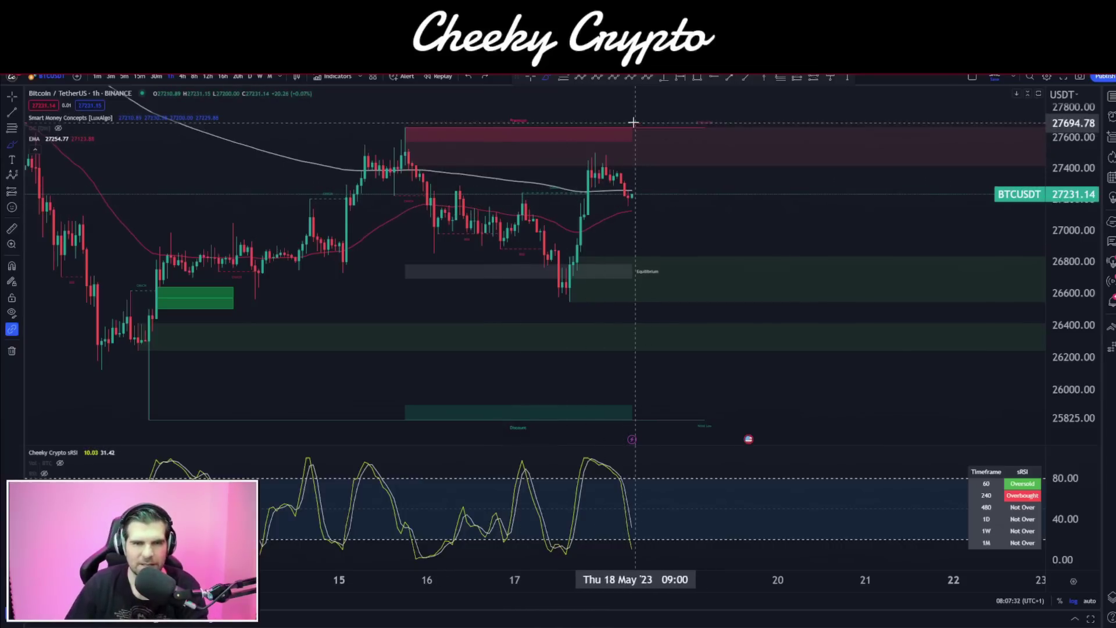
- Brush a wavy line along the red supply zone above 27400 and a mark at its upper edge, undoing each stroke
mouse_move(423, 135)
left_mouse_down()
mouse_move(511, 152)
mouse_move(700, 161)
left_mouse_up()
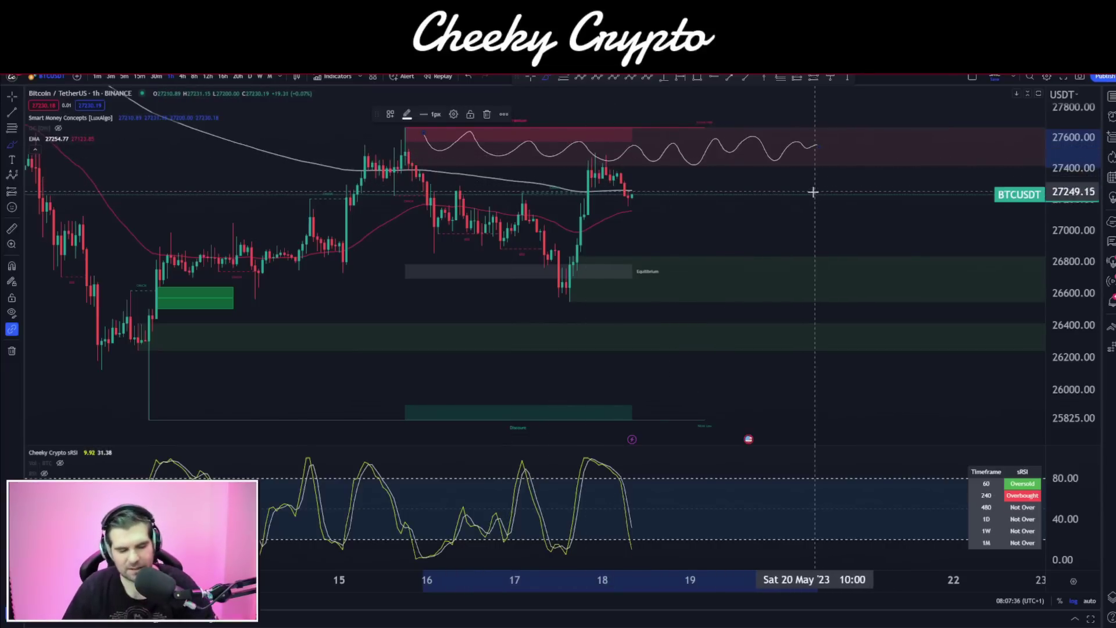
key("ctrl+z")
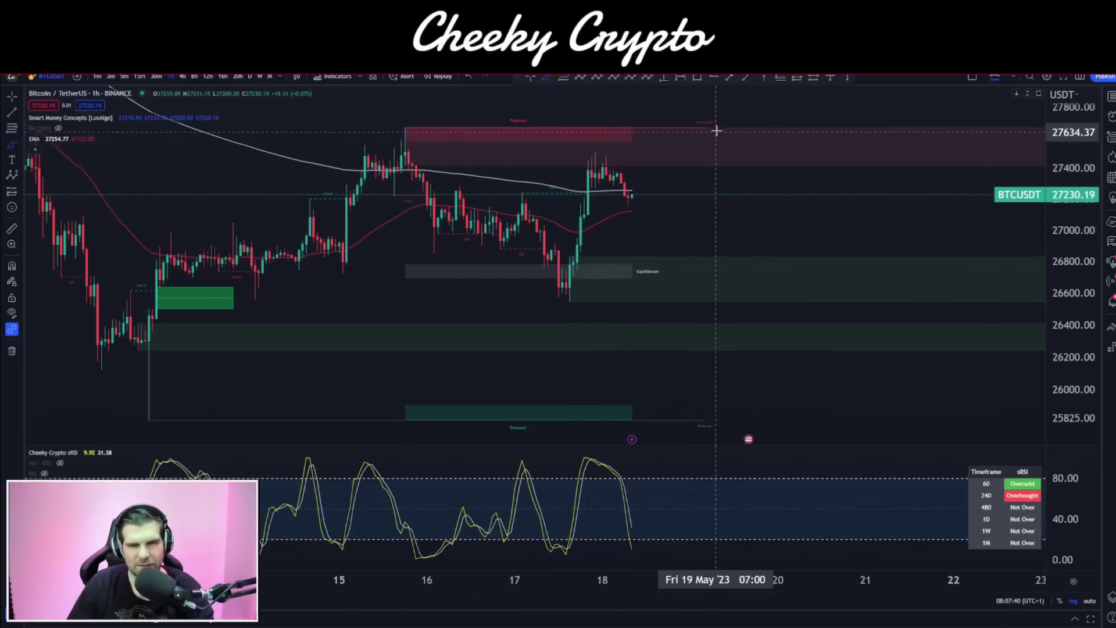
left_click_drag(719, 116, 703, 144)
key("ctrl+z")
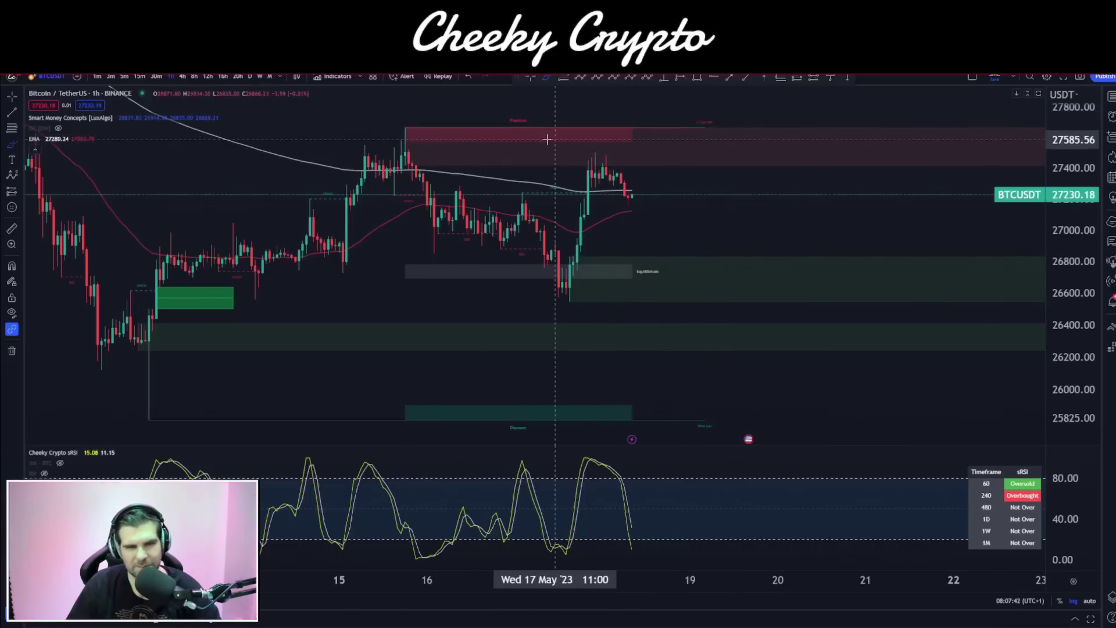
- Brush marks around the 15 May and latest highs and a wavy line through the supply zone ahead of price, undoing each stroke
mouse_move(429, 131)
left_mouse_down()
mouse_move(376, 134)
mouse_move(389, 153)
mouse_move(423, 137)
left_mouse_up()
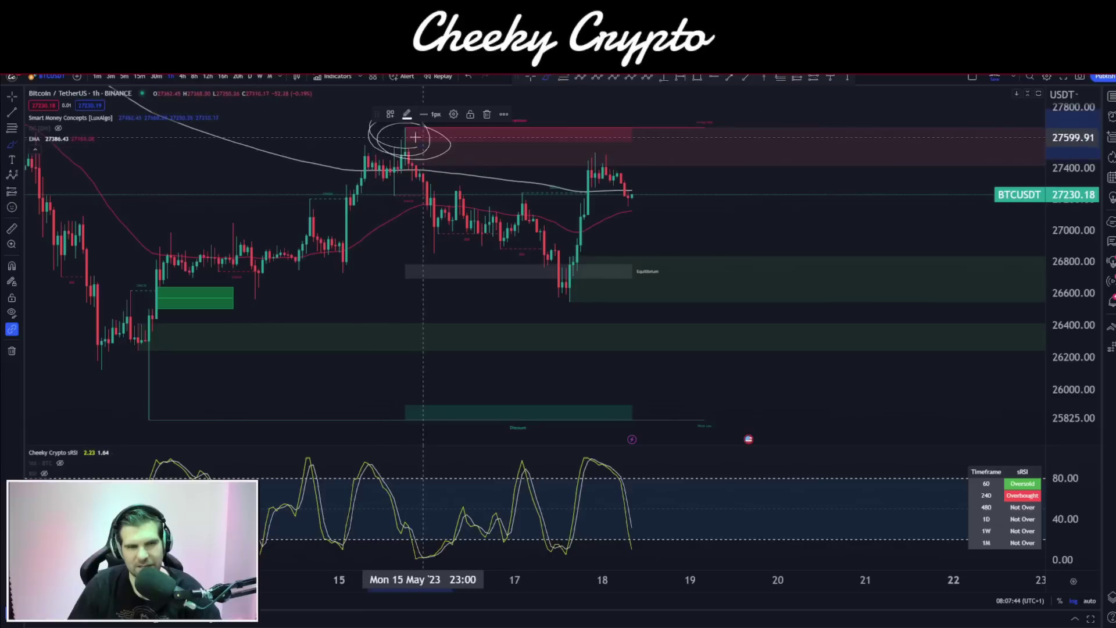
key("ctrl+z")
mouse_move(611, 152)
left_mouse_down()
mouse_move(568, 171)
mouse_move(599, 178)
left_mouse_up()
key("ctrl+z")
left_click_drag(621, 138, 820, 152)
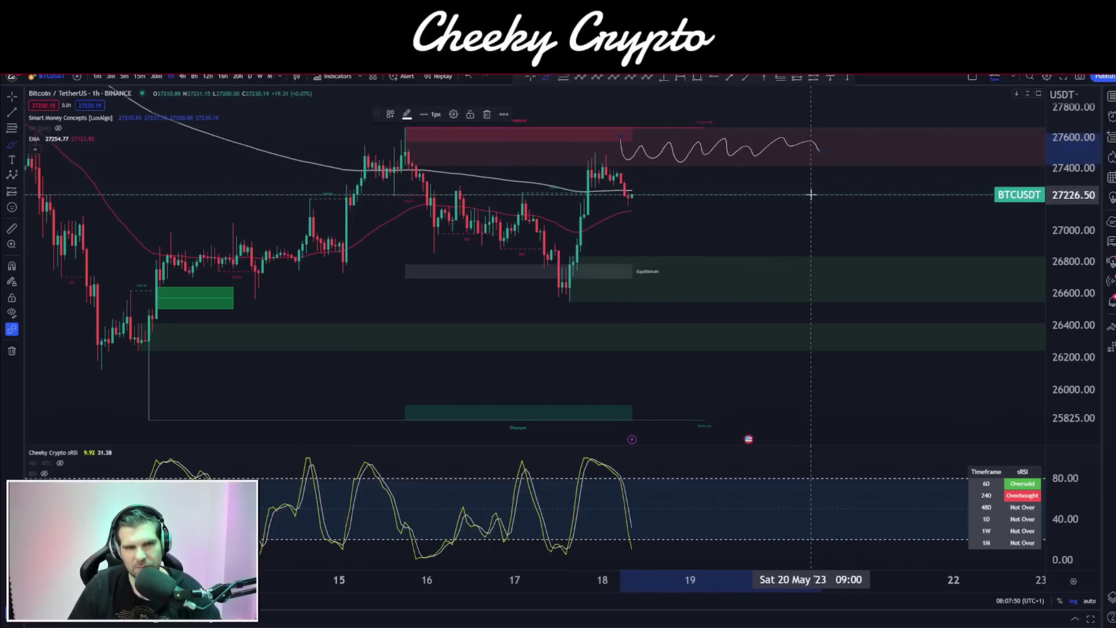
key("ctrl+z")
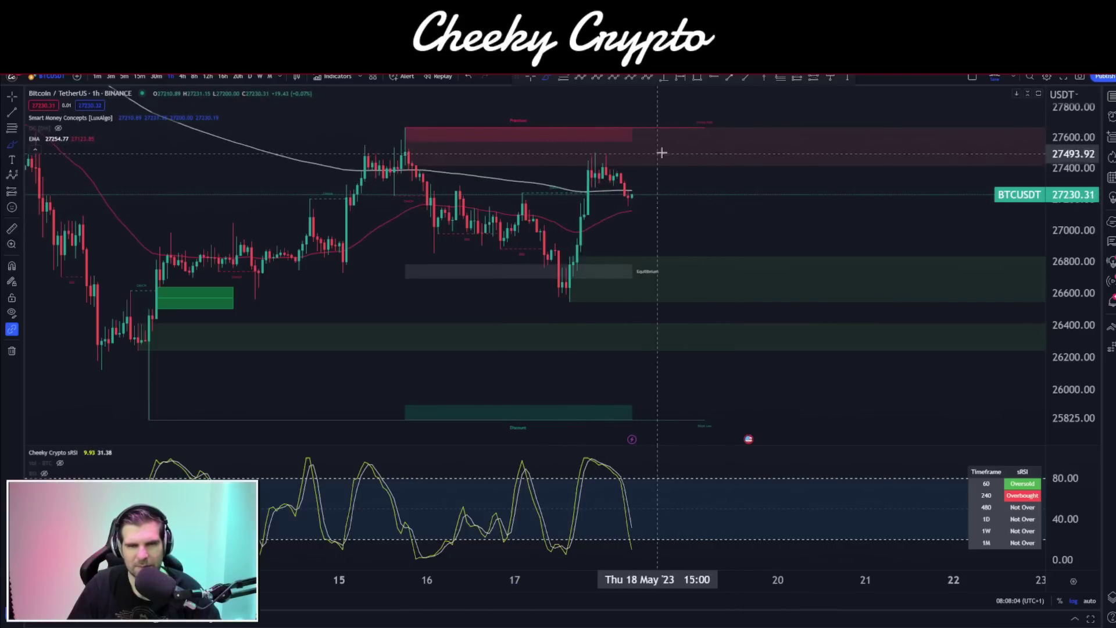
- Brush a stroke from the red supply zone down into the green demand zone below 26800, and delete it
mouse_move(655, 146)
left_mouse_down()
mouse_move(698, 242)
mouse_move(583, 267)
mouse_move(636, 290)
left_mouse_up()
key("Delete")
key("Delete")
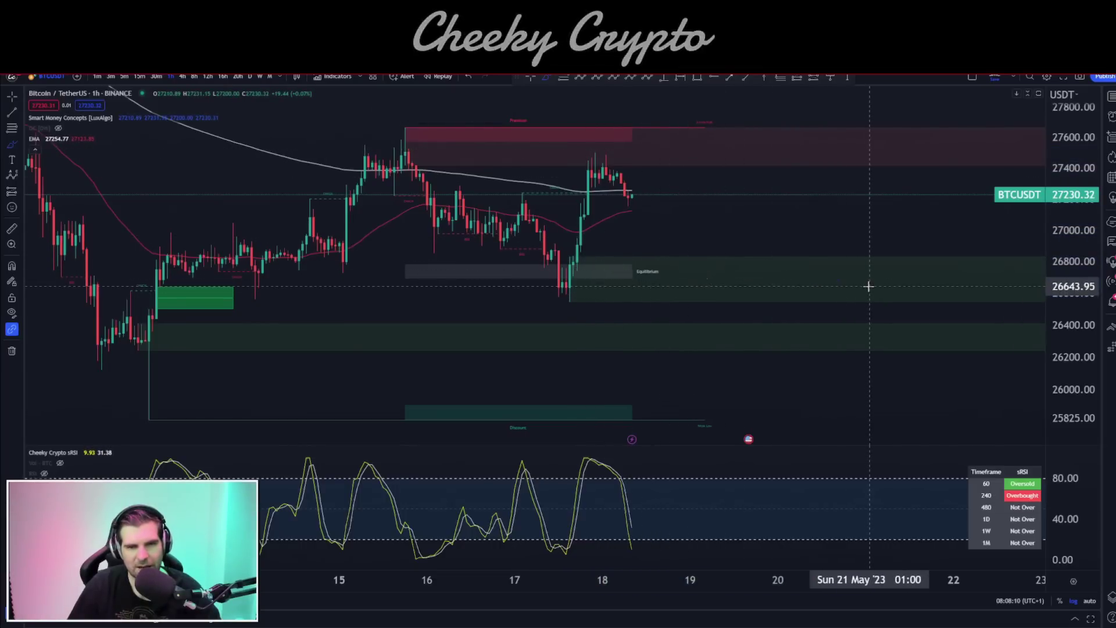
- Circle the current price between the white and red moving averages with the Brush
mouse_move(666, 185)
left_mouse_down()
mouse_move(618, 226)
mouse_move(609, 217)
left_mouse_up()
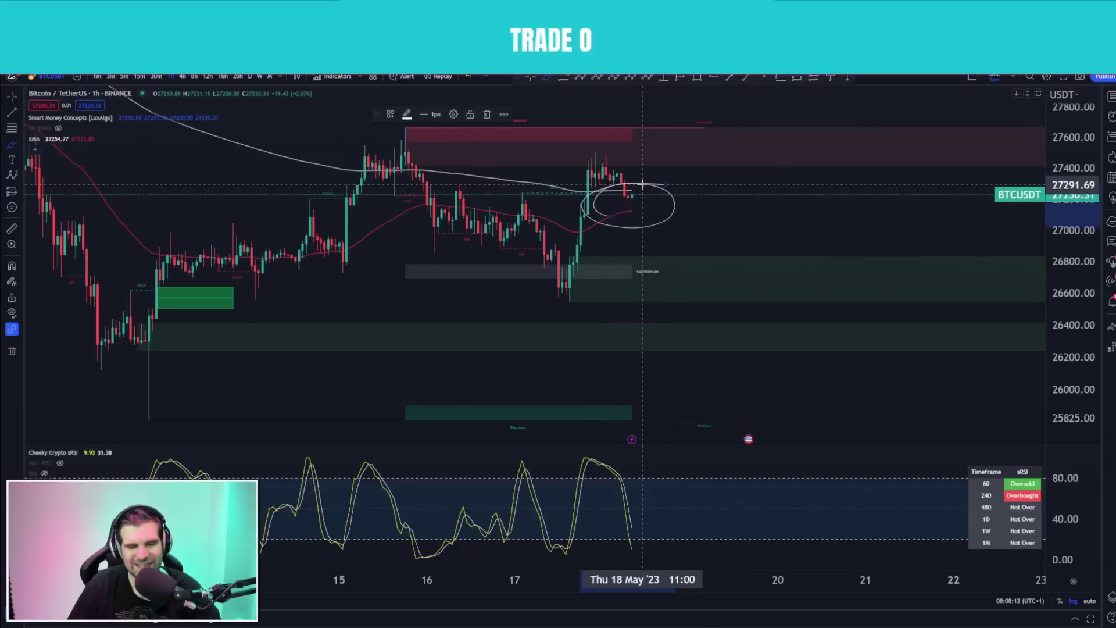
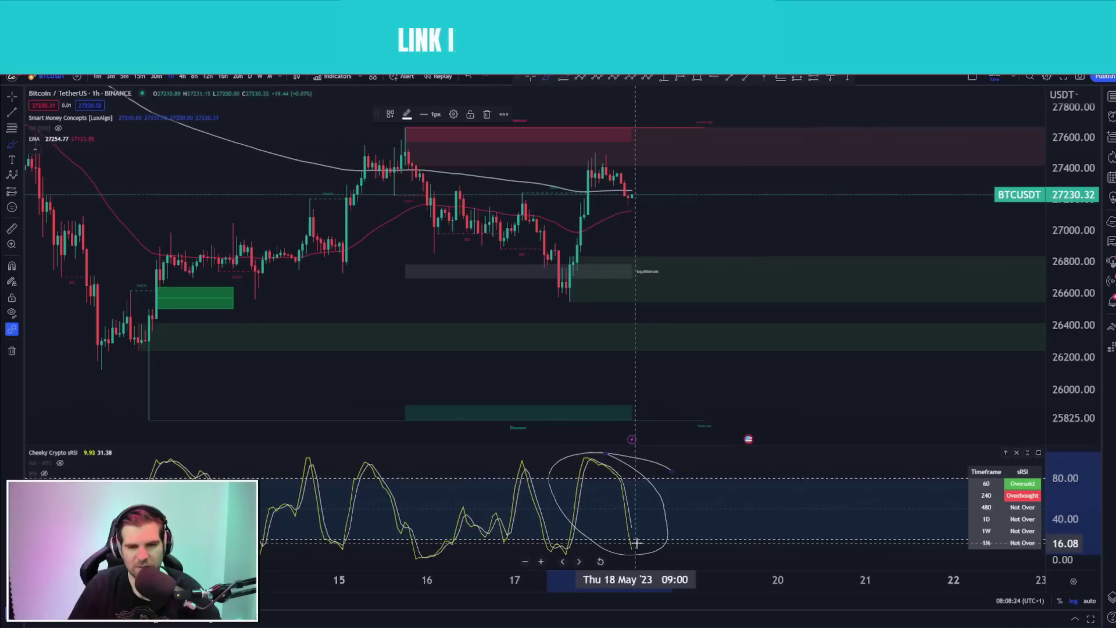
- Delete the circle around the latest sRSI peak, and brush a line through the red supply zone ahead of price before deleting it
key("Delete")
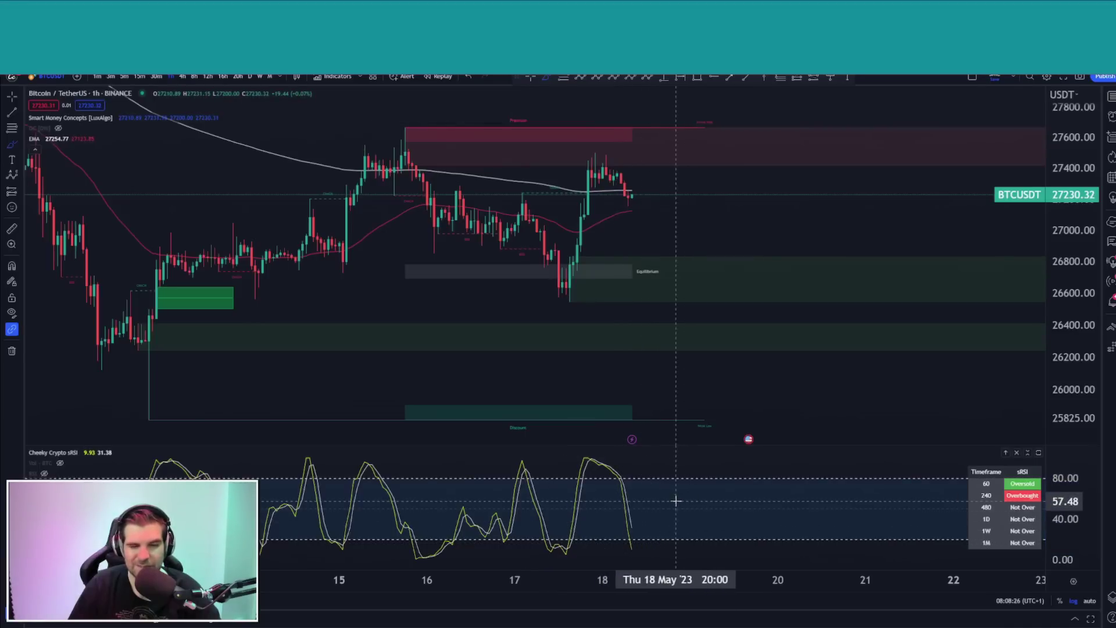
mouse_move(636, 151)
left_mouse_down()
mouse_move(638, 167)
mouse_move(758, 155)
left_mouse_up()
key("Delete")
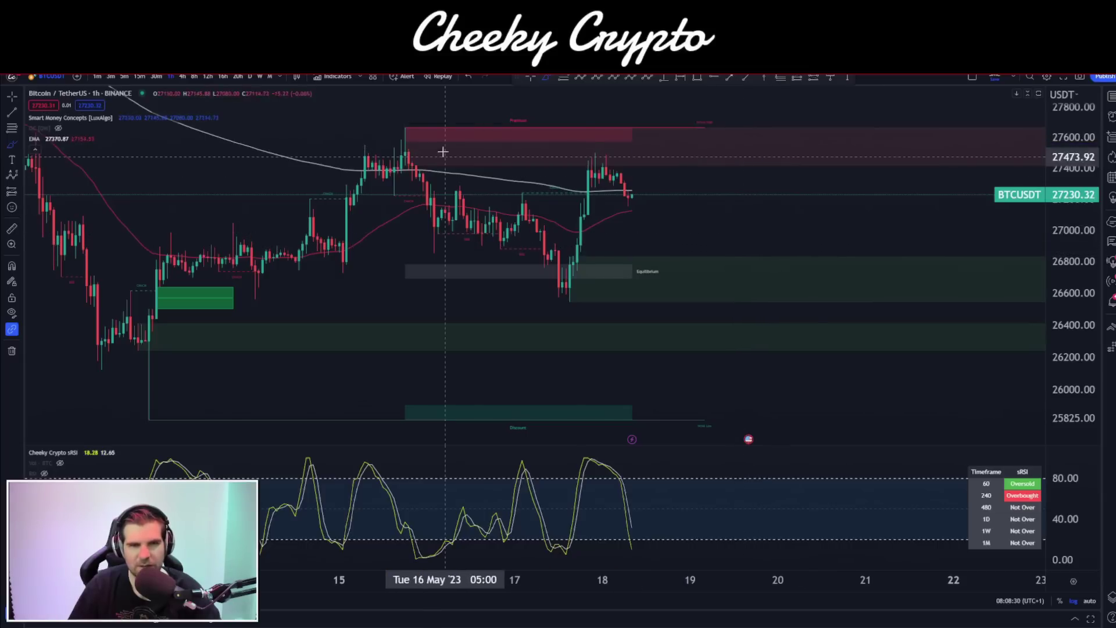
- Circle the label at the red supply zone's upper edge and brush a wavy line through the zone, deleting each stroke
left_click_drag(715, 114, 711, 114)
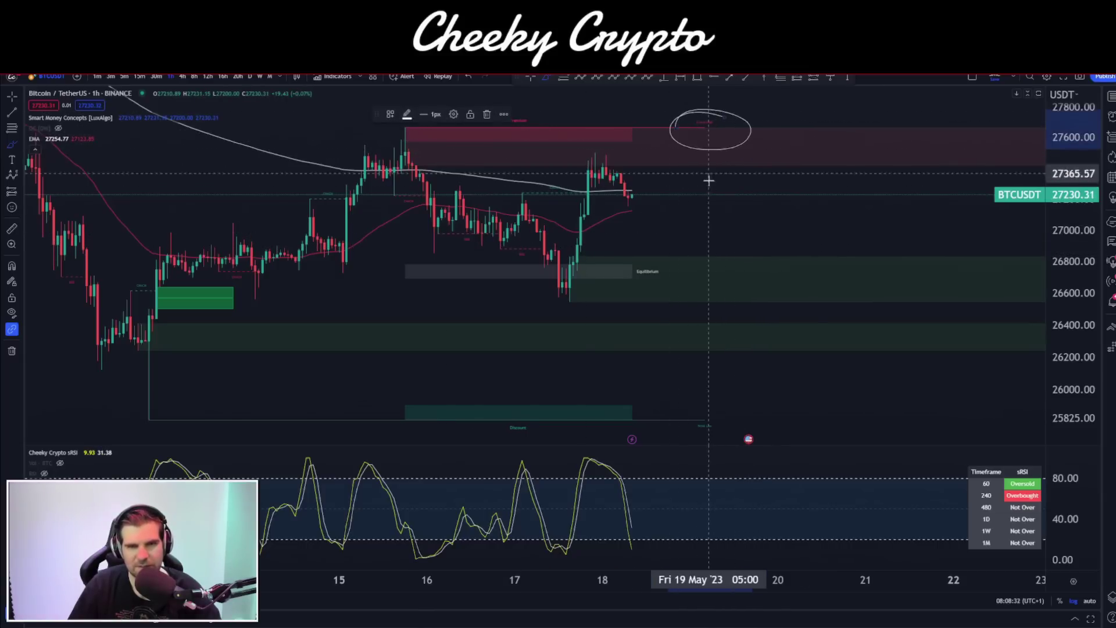
key("Delete")
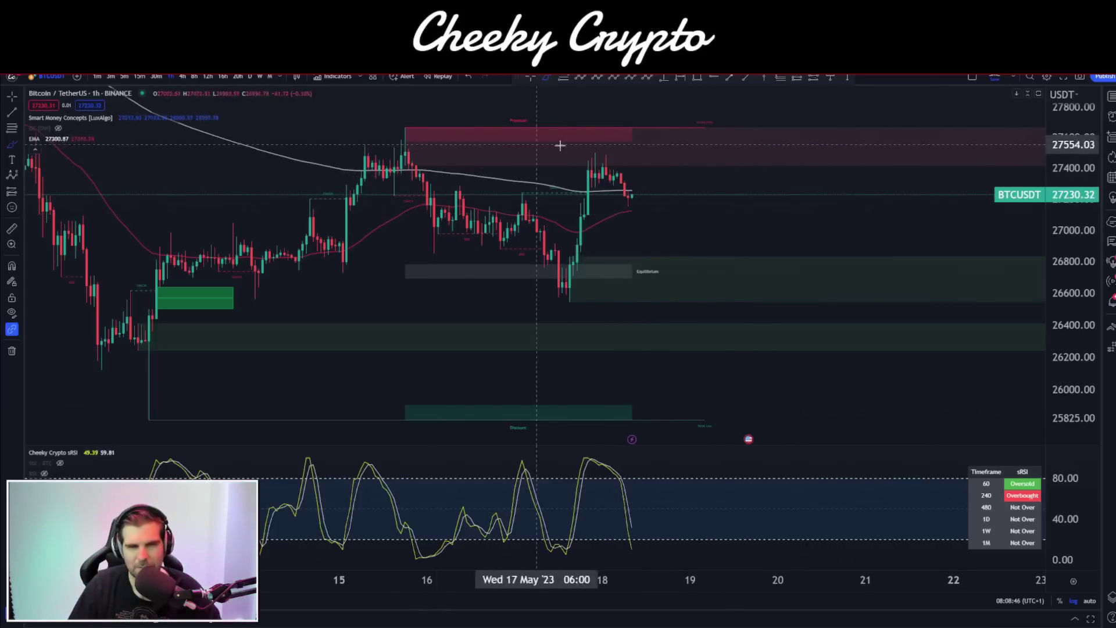
mouse_move(486, 144)
left_mouse_down()
mouse_move(572, 155)
mouse_move(721, 144)
left_mouse_up()
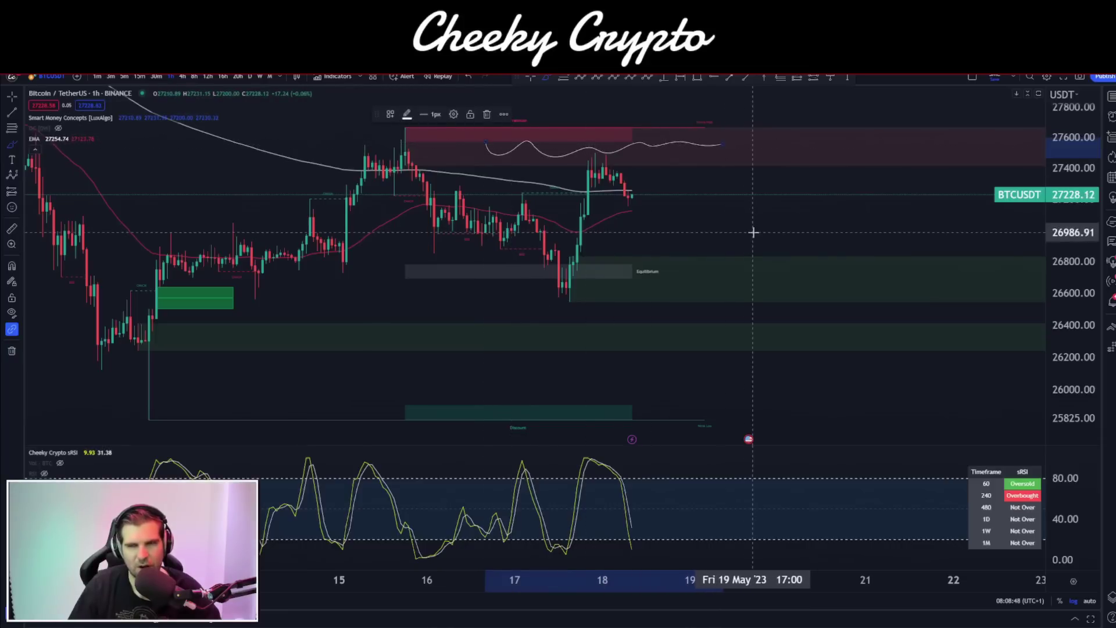
key("Delete")
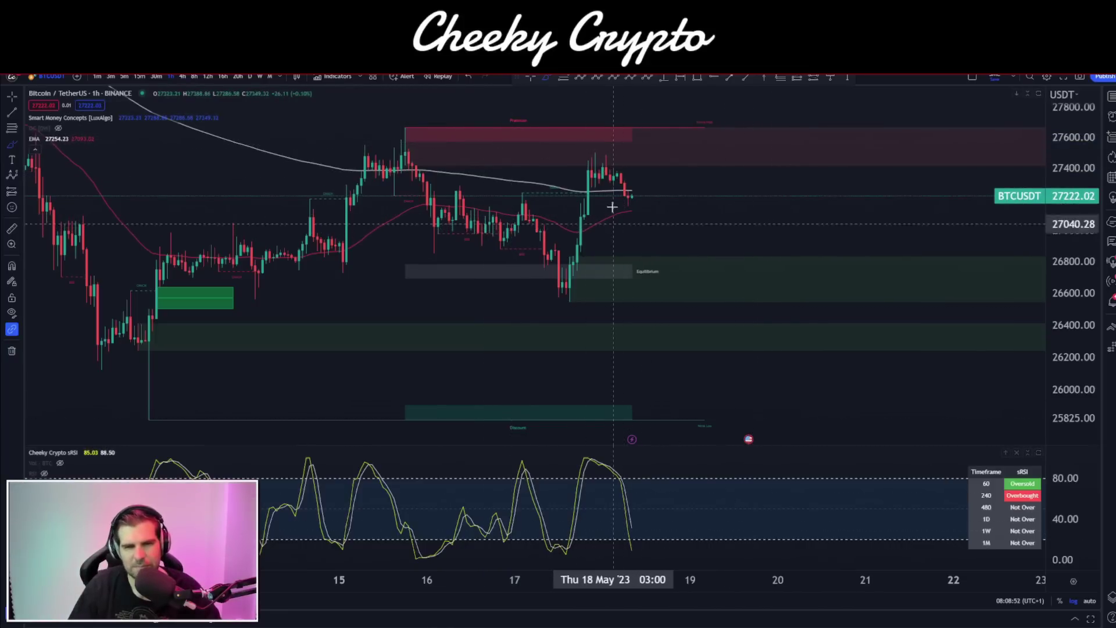
- Circle the latest highs and brush an arrow from the red moving average up into the supply zone, deleting each stroke
mouse_move(594, 151)
left_mouse_down()
mouse_move(645, 234)
mouse_move(621, 164)
left_mouse_up()
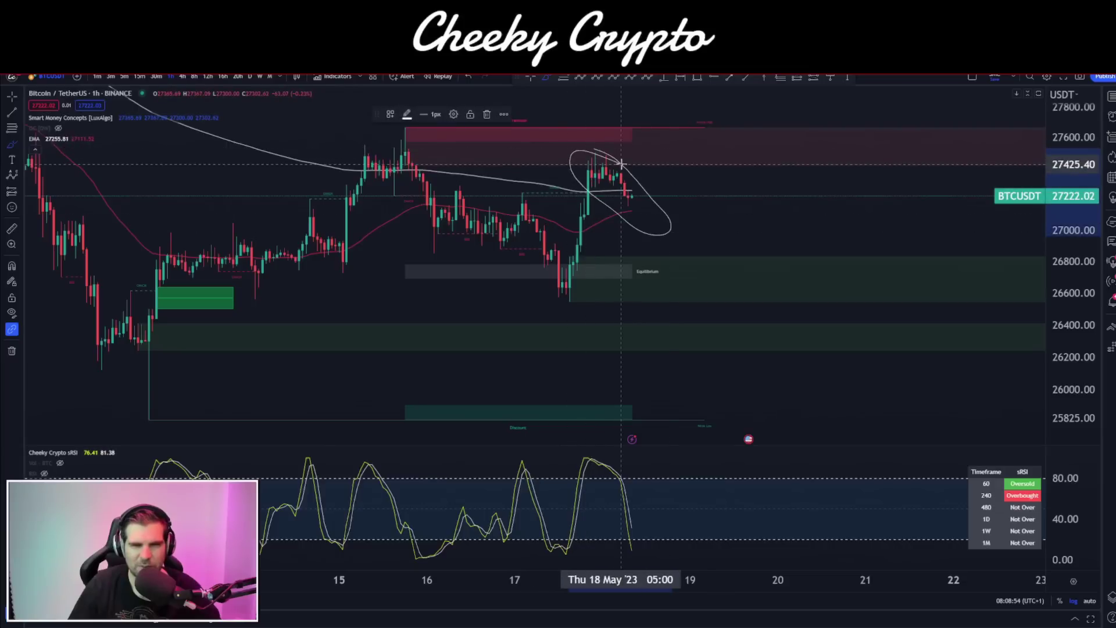
key("Delete")
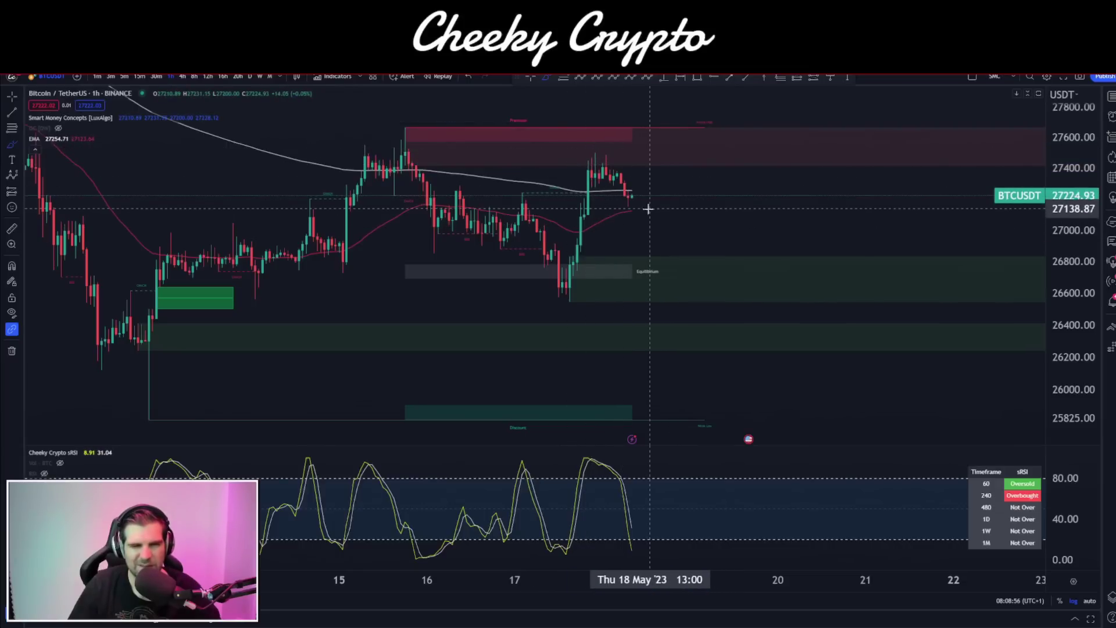
mouse_move(631, 209)
left_mouse_down()
mouse_move(663, 169)
mouse_move(667, 140)
left_mouse_up()
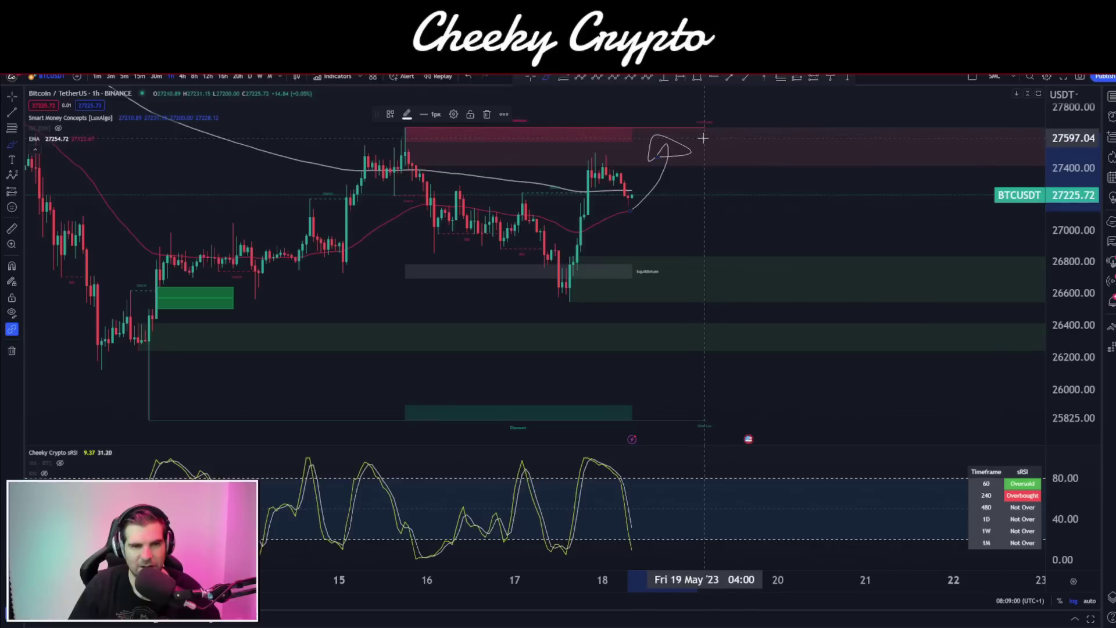
key("Delete")
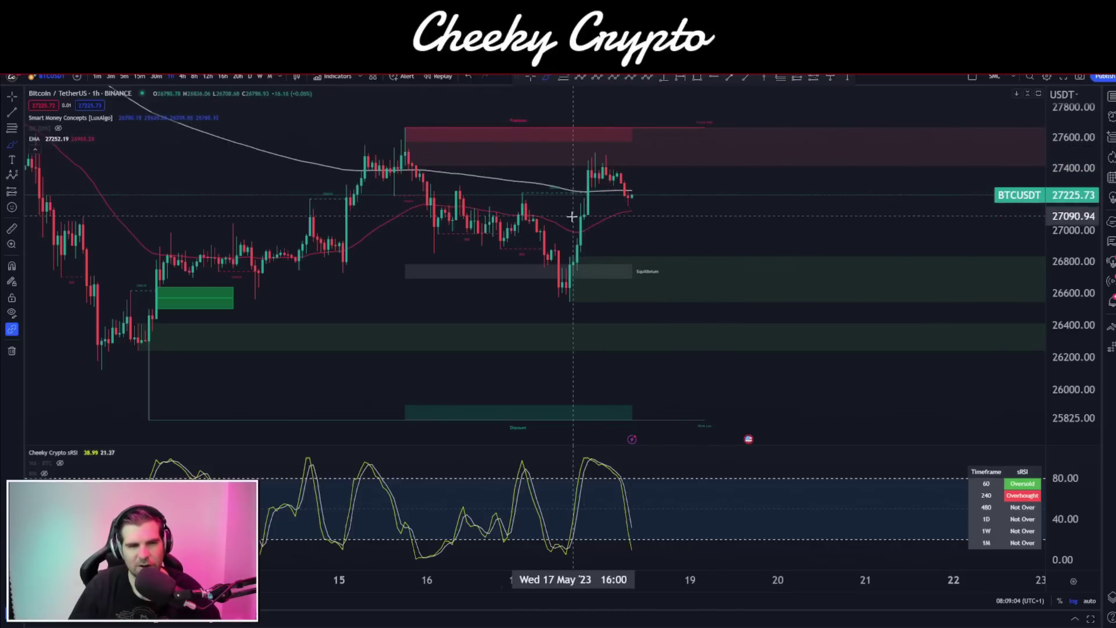
- Examine the wider price history back to early May, including the supply zone beneath the 28300 line and the latest price area
left_click(14, 99)
scroll(466, 214, "down", 6)
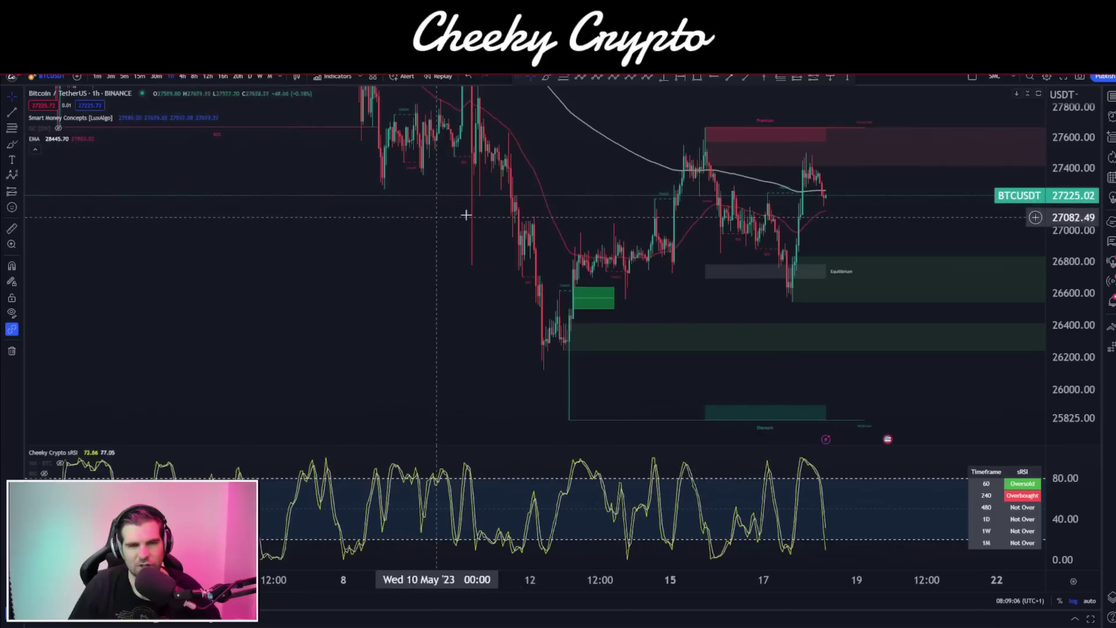
left_click_drag(1070, 179, 1070, 320)
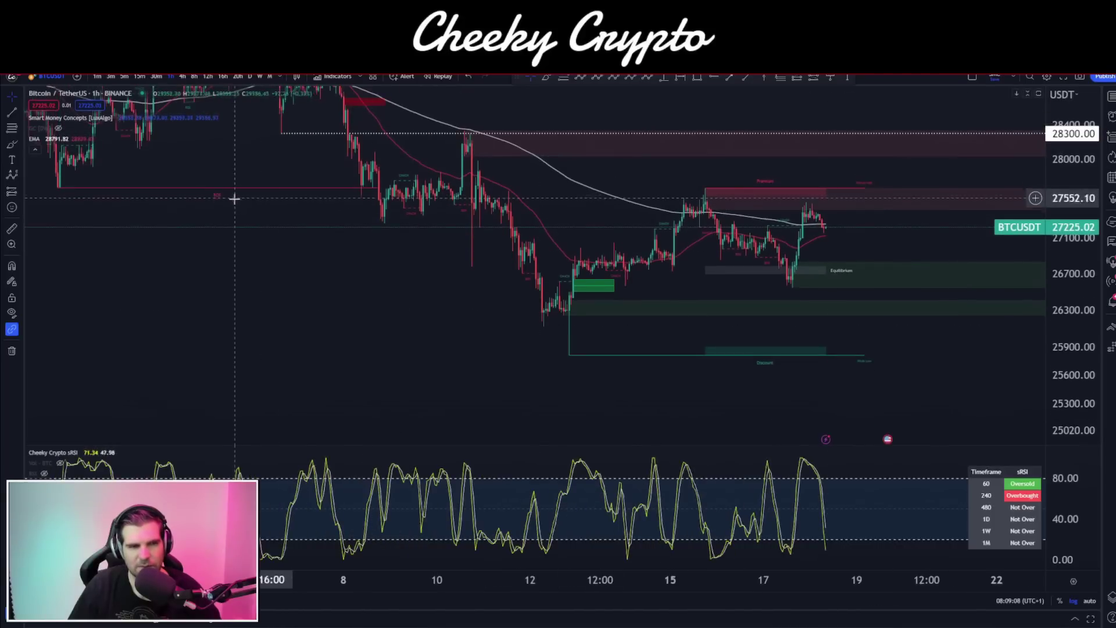
left_click_drag(249, 212, 206, 188)
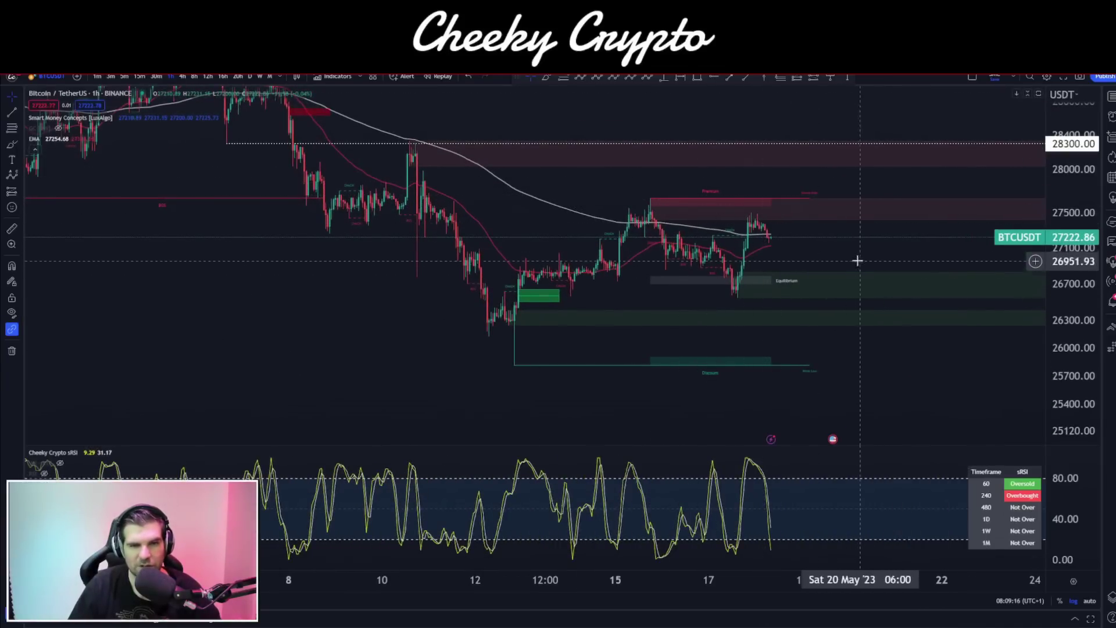
left_click_drag(854, 256, 635, 246)
left_click_drag(1080, 371, 1077, 216)
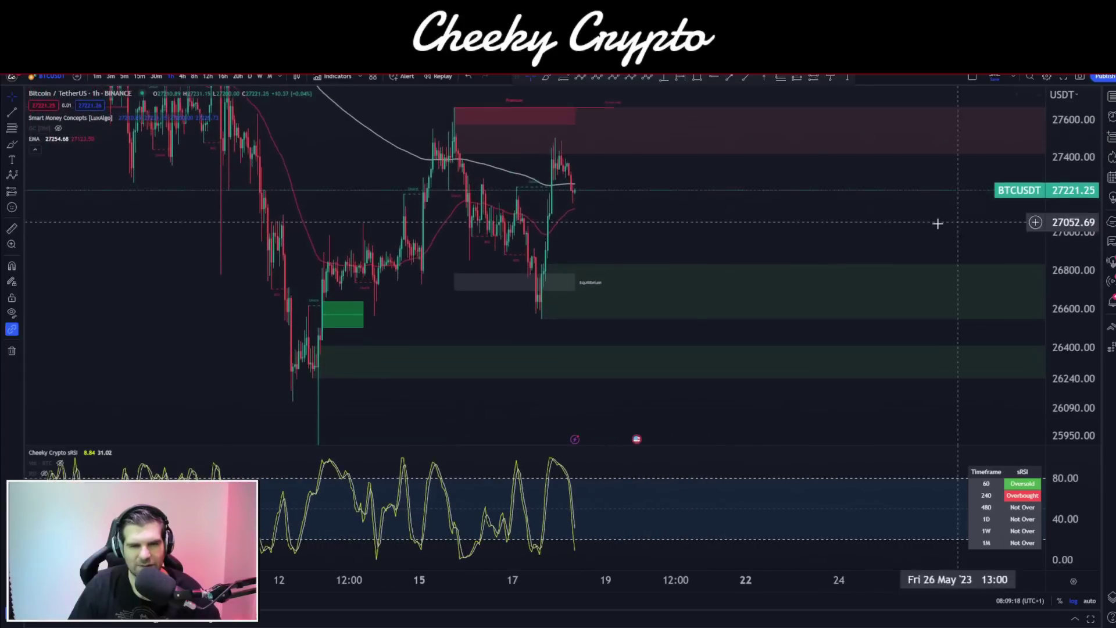
left_click_drag(704, 217, 962, 241)
scroll(961, 240, "up", 3)
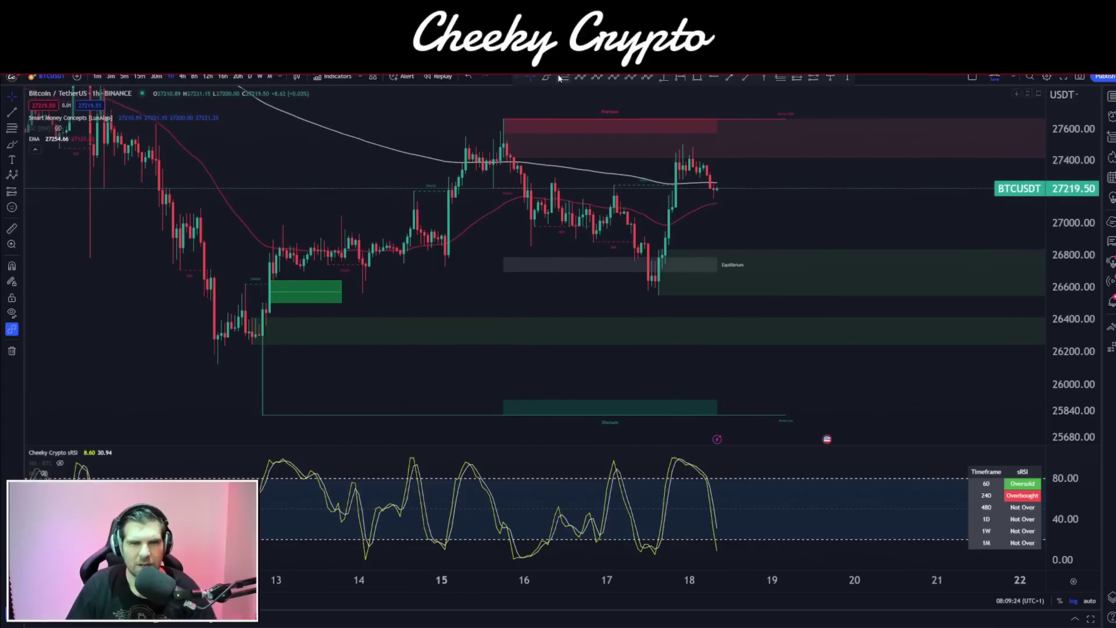
- Draw a rectangle over the green demand box between 26500 and 26637.42 and extend it beyond the current candle
left_click(697, 77)
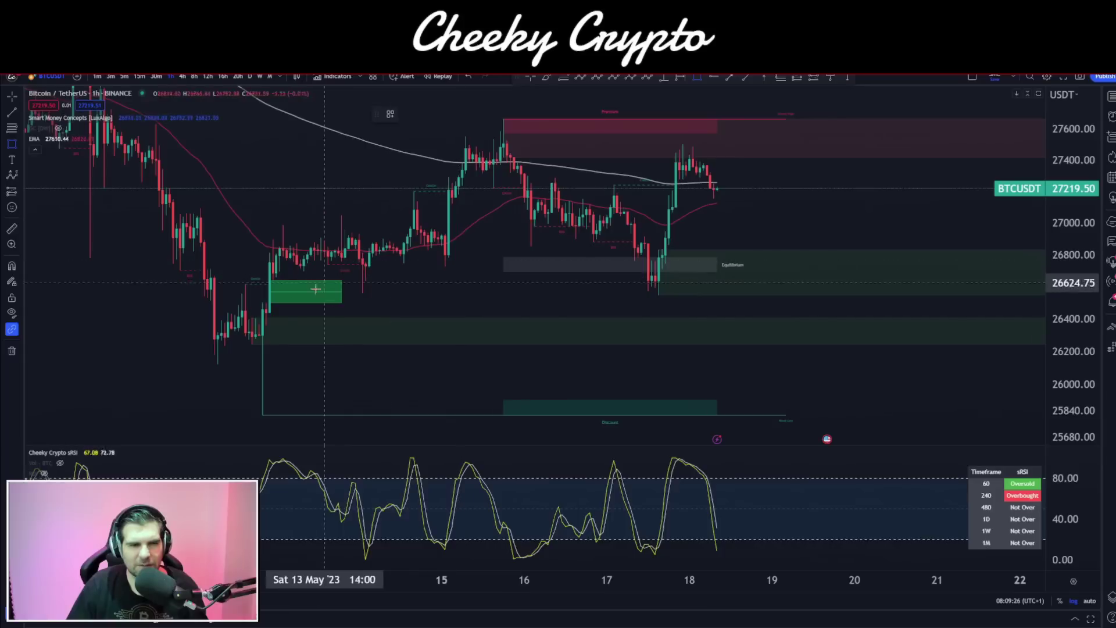
left_click(265, 302)
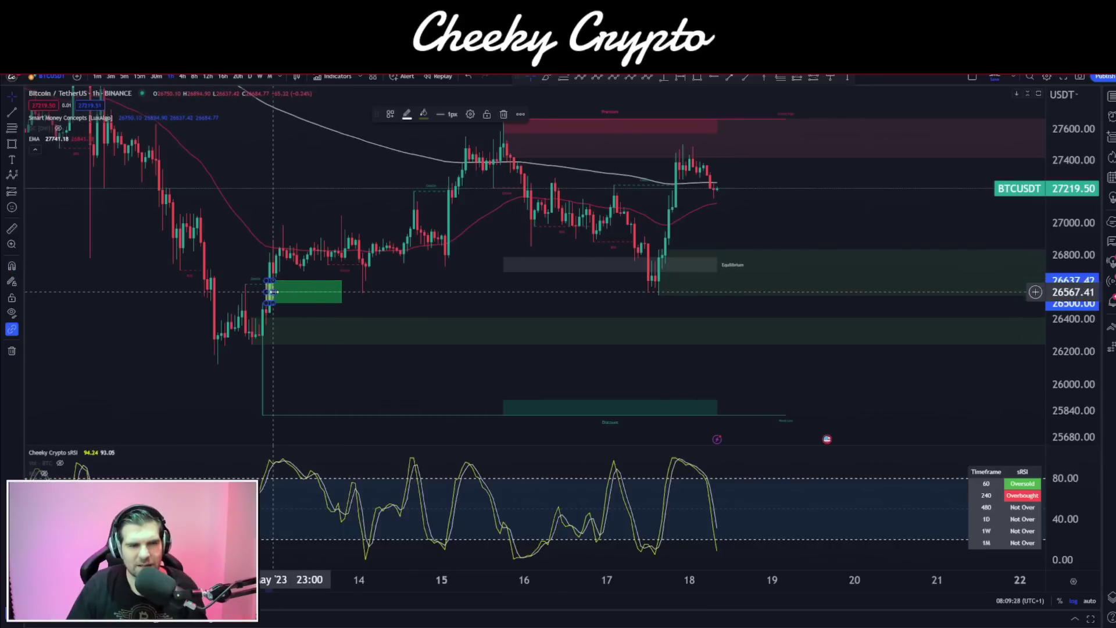
left_click(765, 280)
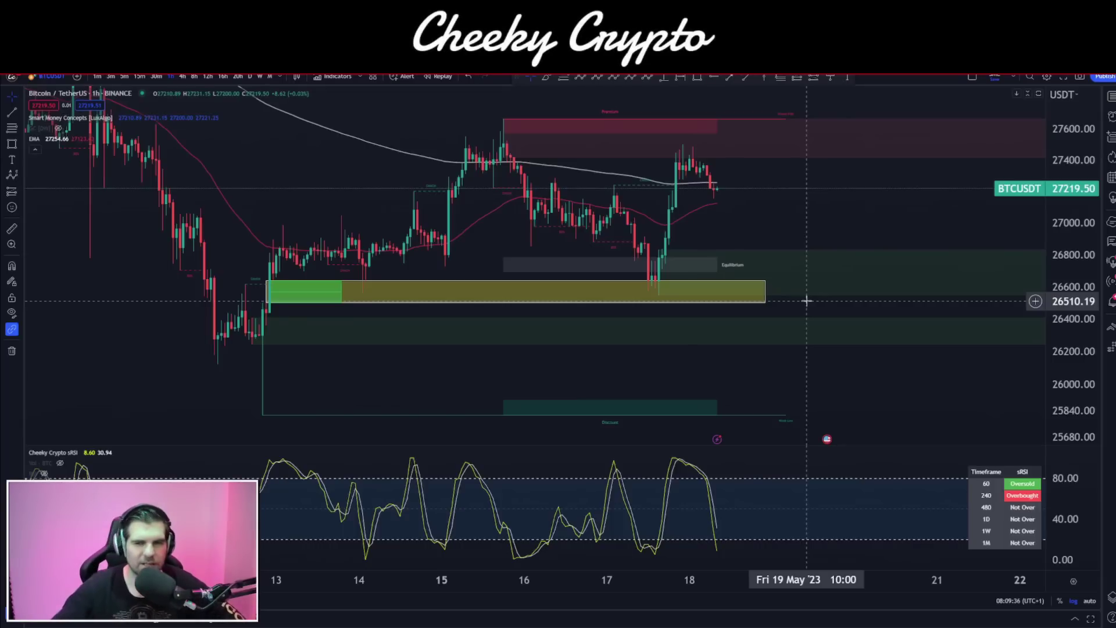
- Delete the extended yellow rectangle and undo the deletion
left_click(593, 283)
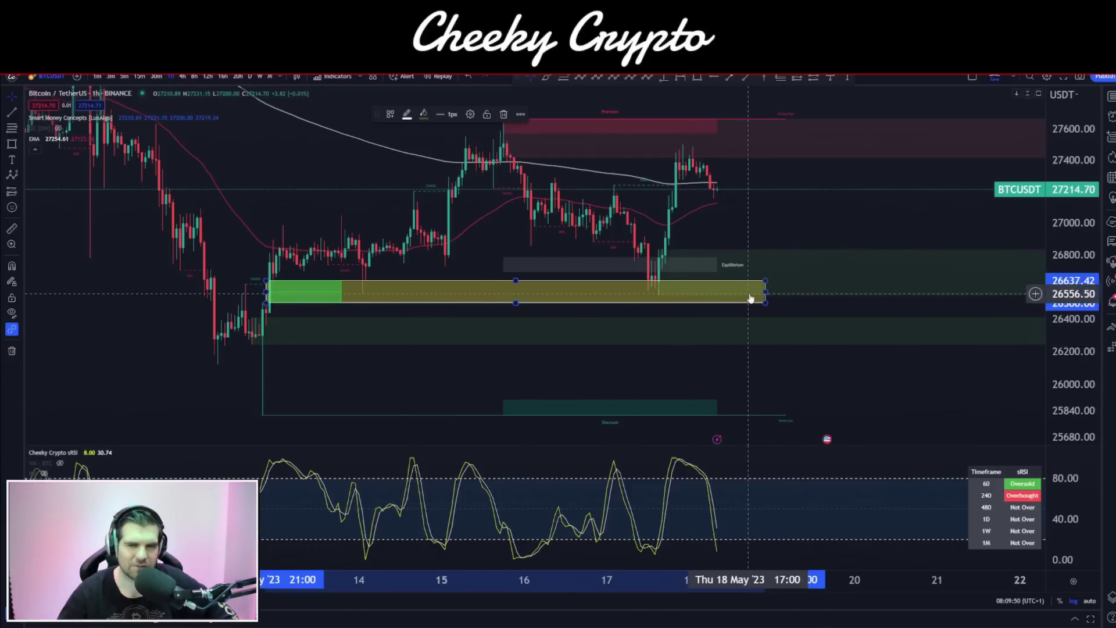
key("Delete")
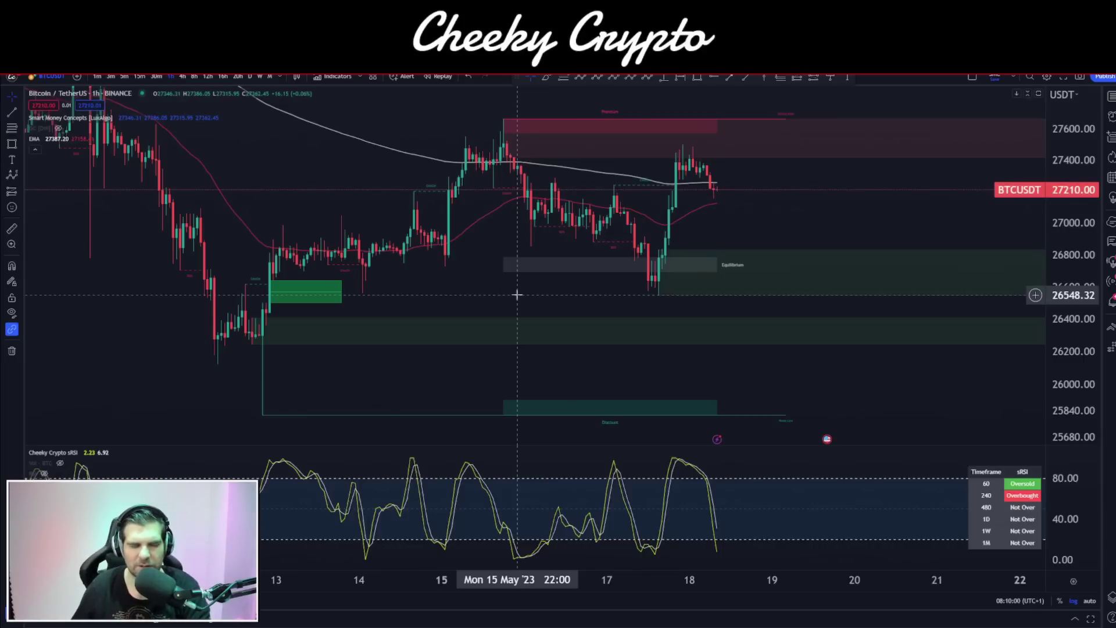
key("ctrl+z")
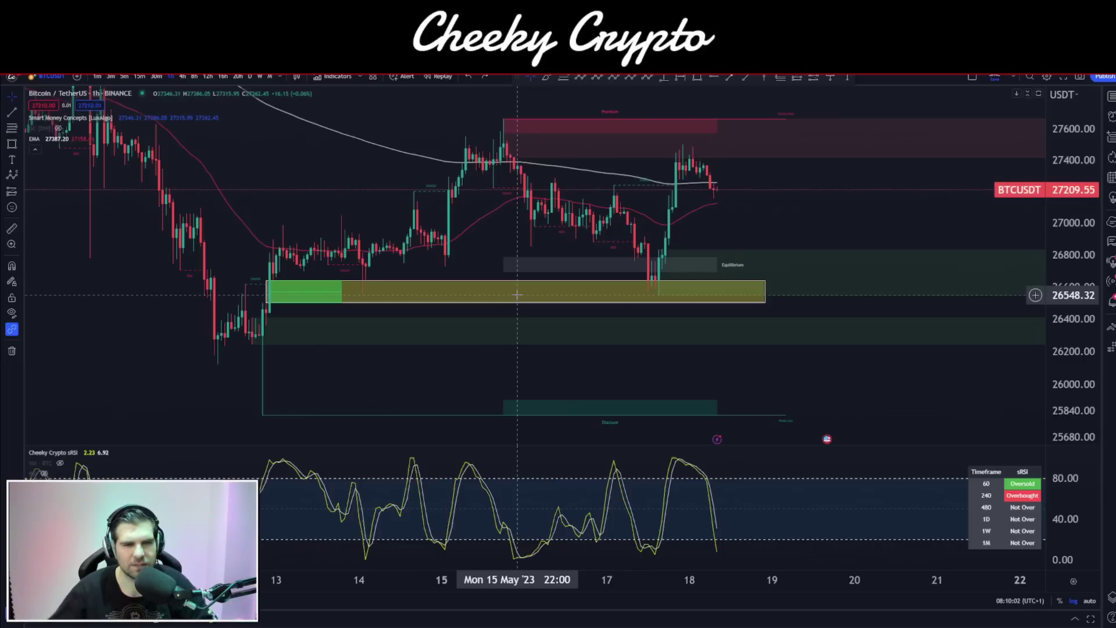
- Circle the 14 May and 17 May lows touching the yellow rectangle with the Brush
left_click(544, 78)
mouse_move(387, 281)
left_mouse_down()
mouse_move(348, 278)
mouse_move(361, 274)
left_mouse_up()
mouse_move(671, 281)
left_mouse_down()
mouse_move(665, 312)
mouse_move(628, 289)
left_mouse_up()
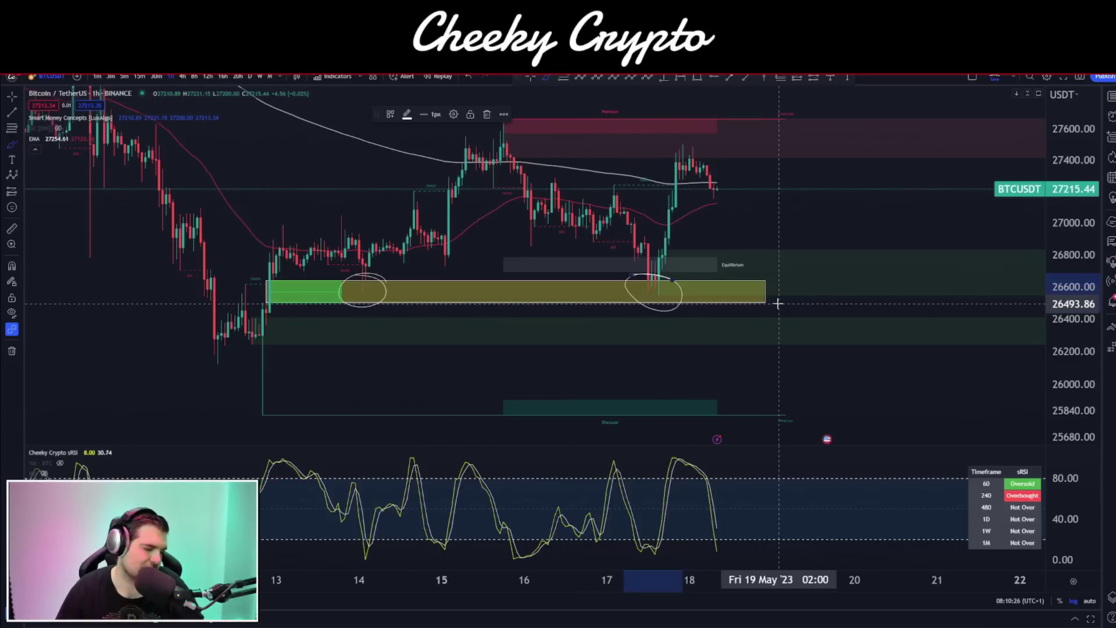
- Remove both brushed circles and undo the yellow rectangle's extension
key("Delete")
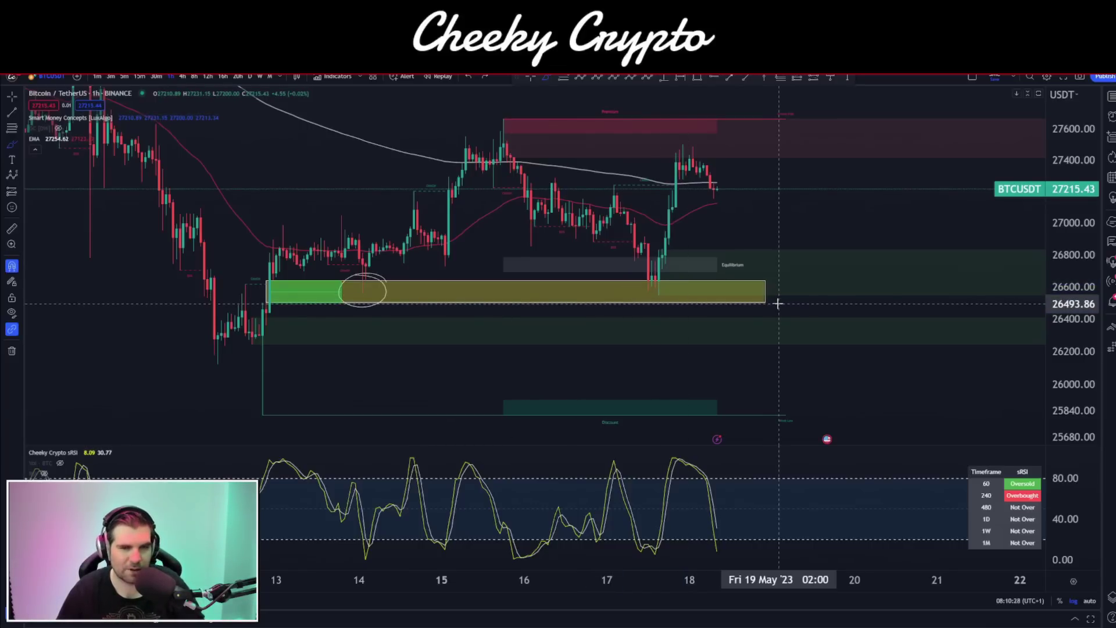
key("ctrl+z")
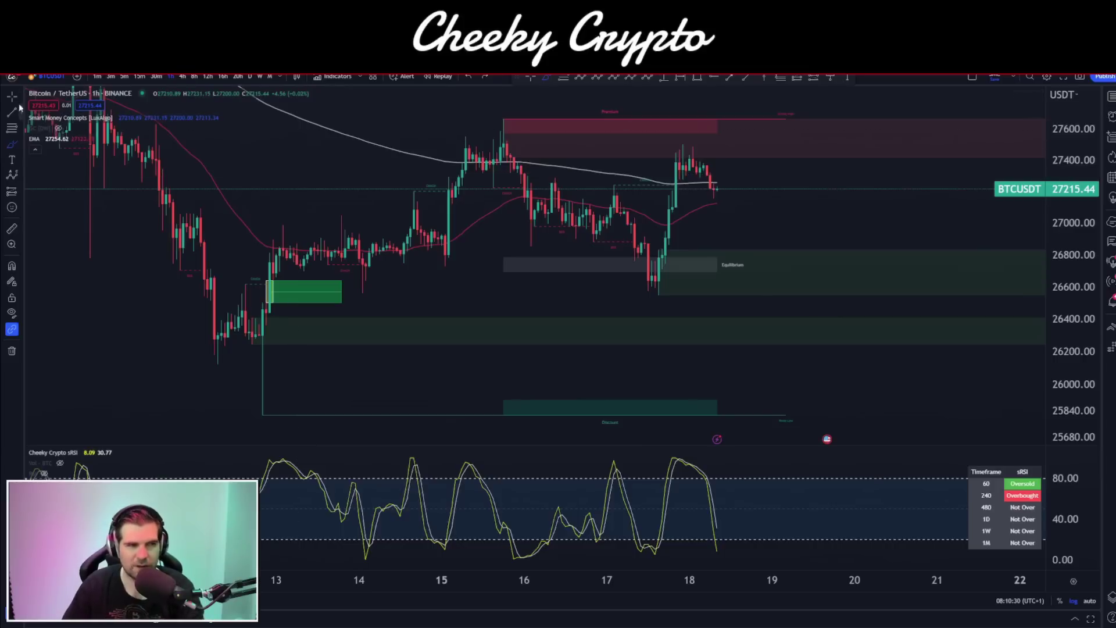
left_click_drag(803, 352, 742, 356)
left_click_drag(1066, 246, 1066, 286)
left_click_drag(906, 351, 912, 368)
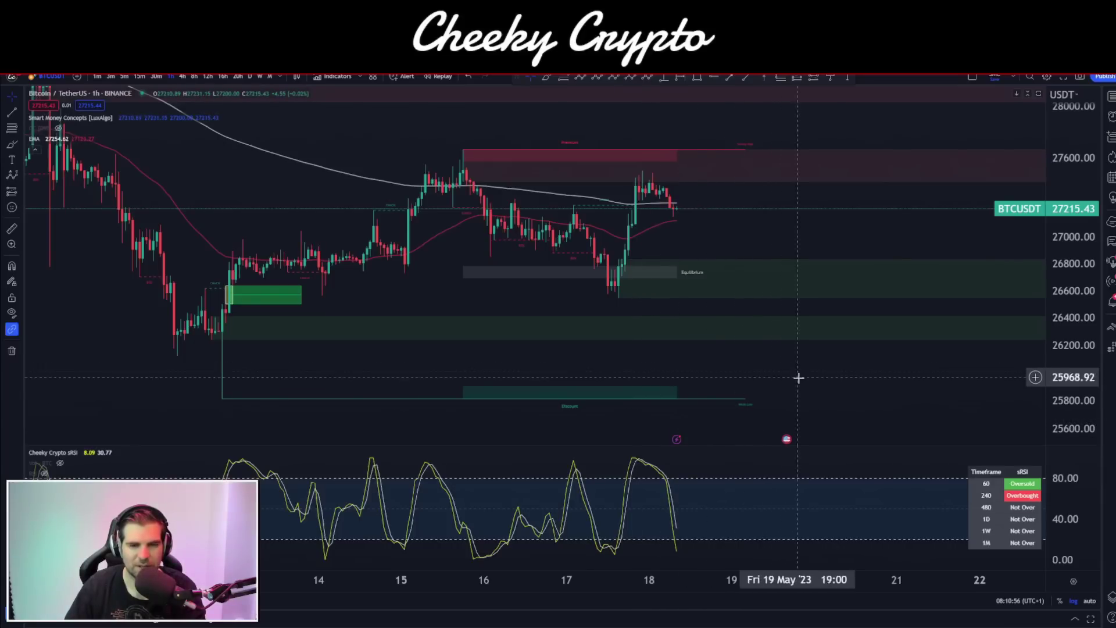
left_click_drag(789, 401, 810, 384)
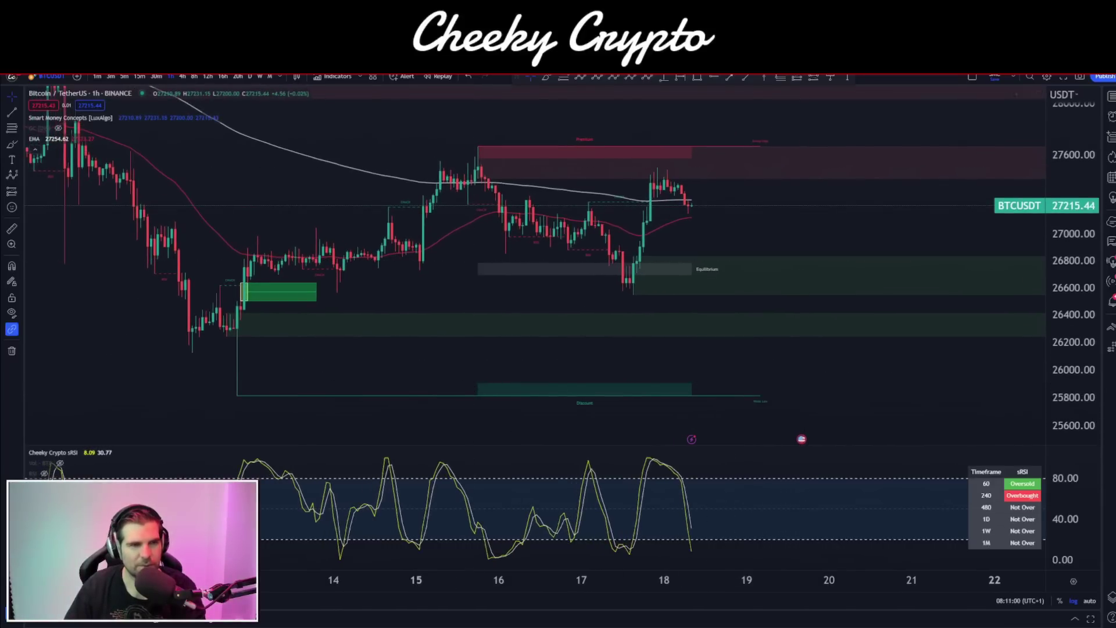
- Switch to the BTCUSDT chart with the Elliott wave labels and examine the 17 May low and the rise into the yellow zones
left_click(233, 9)
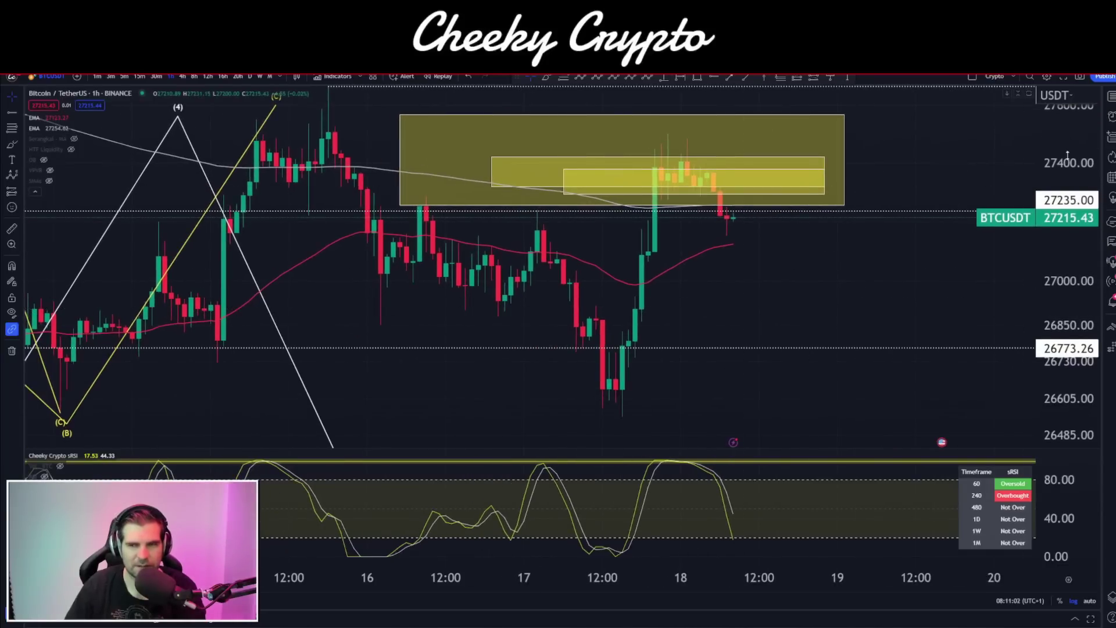
left_click_drag(1068, 174, 1067, 247)
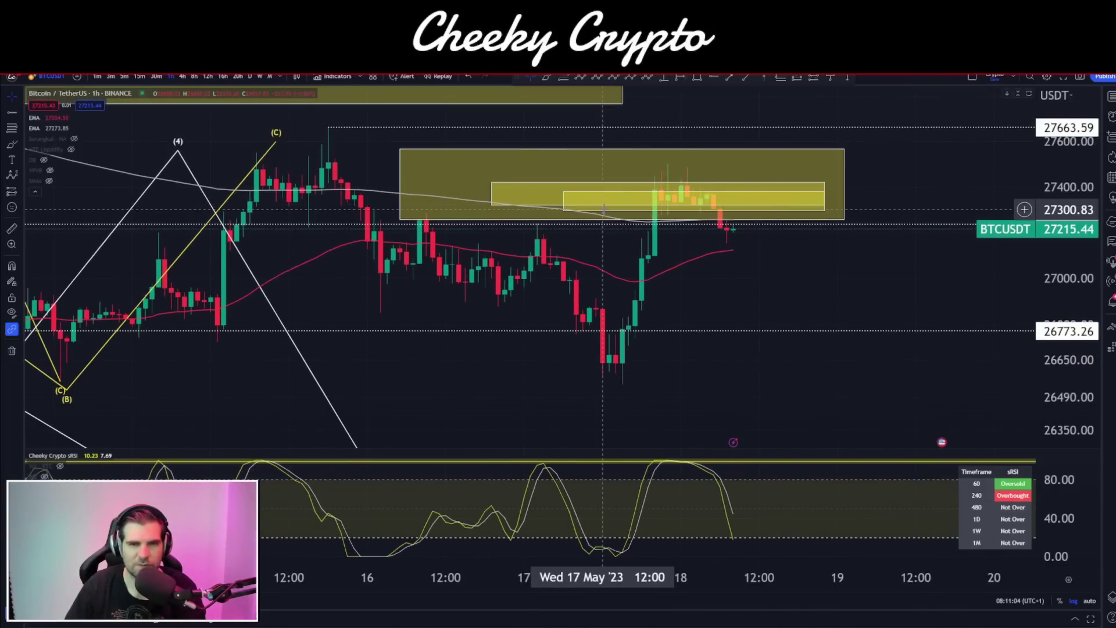
left_click(615, 377)
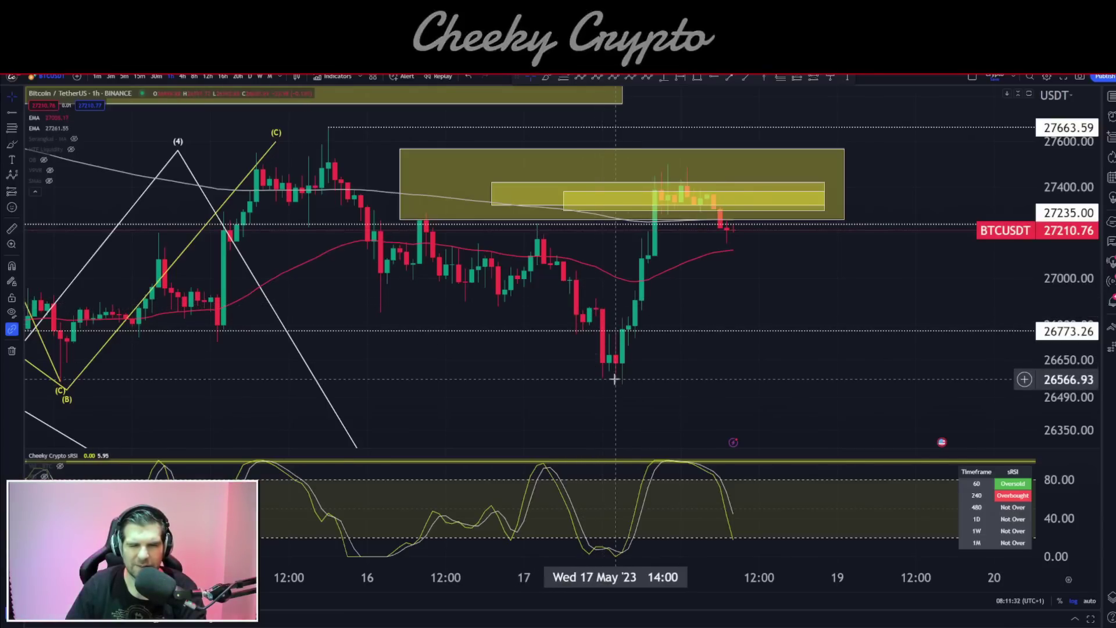
left_click(660, 213)
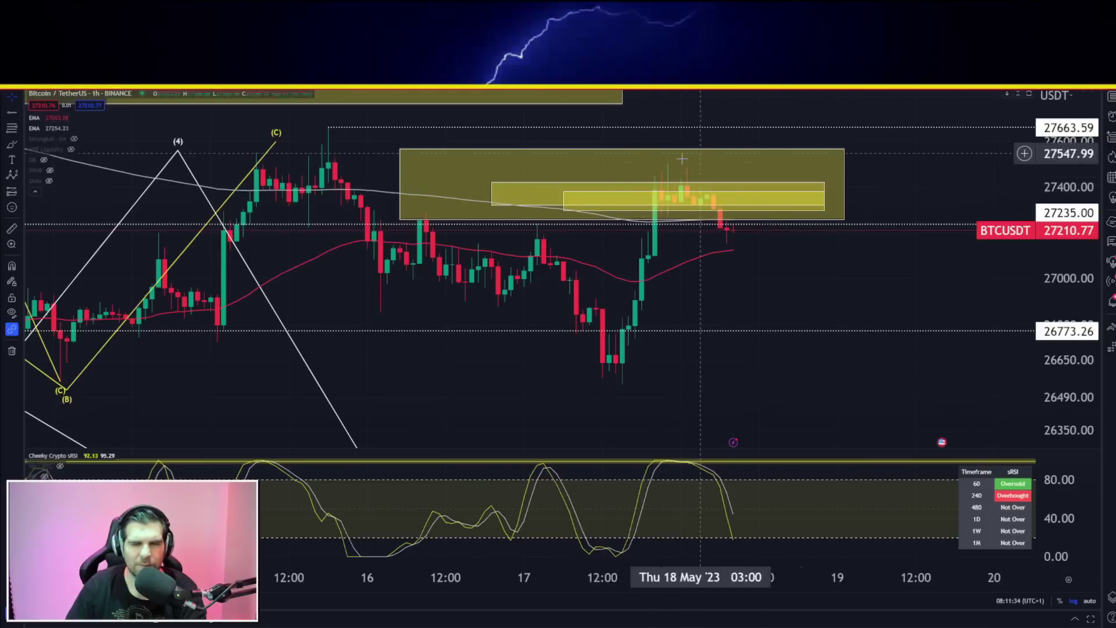
left_click(589, 345)
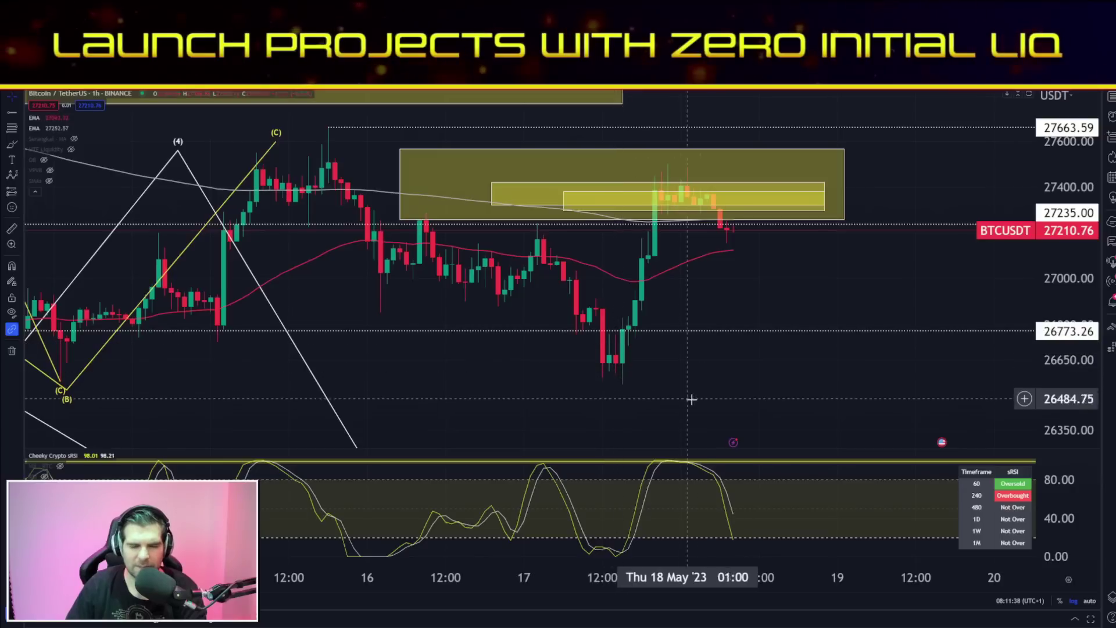
- Delete the two smaller yellow rectangles inside the large yellow zone around 27400
left_click(740, 198)
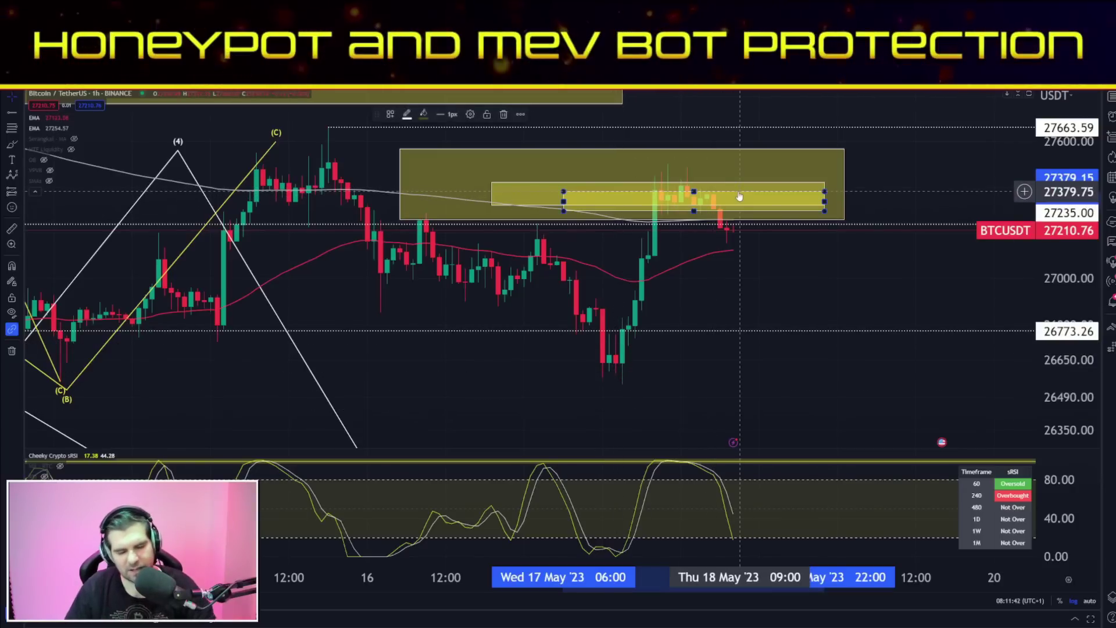
key("Delete")
left_click(721, 182)
- Examine the wider price structure since 13 May between the 27663.59 and 26125.36 levels
left_click_drag(782, 293, 758, 303)
scroll(765, 297, "down", 5)
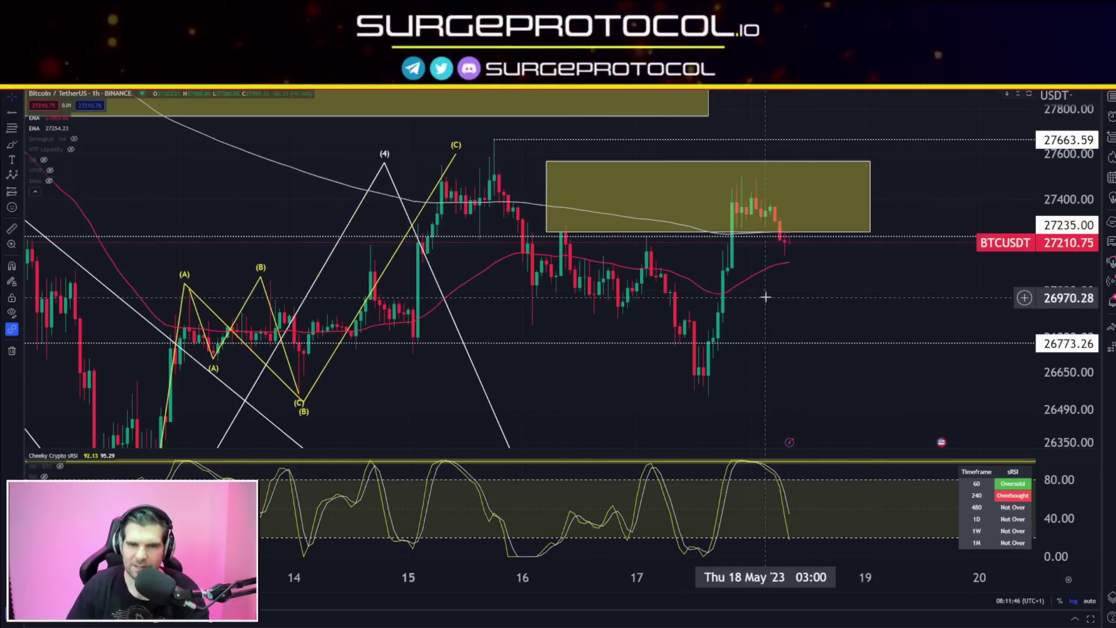
left_click_drag(860, 317, 757, 305)
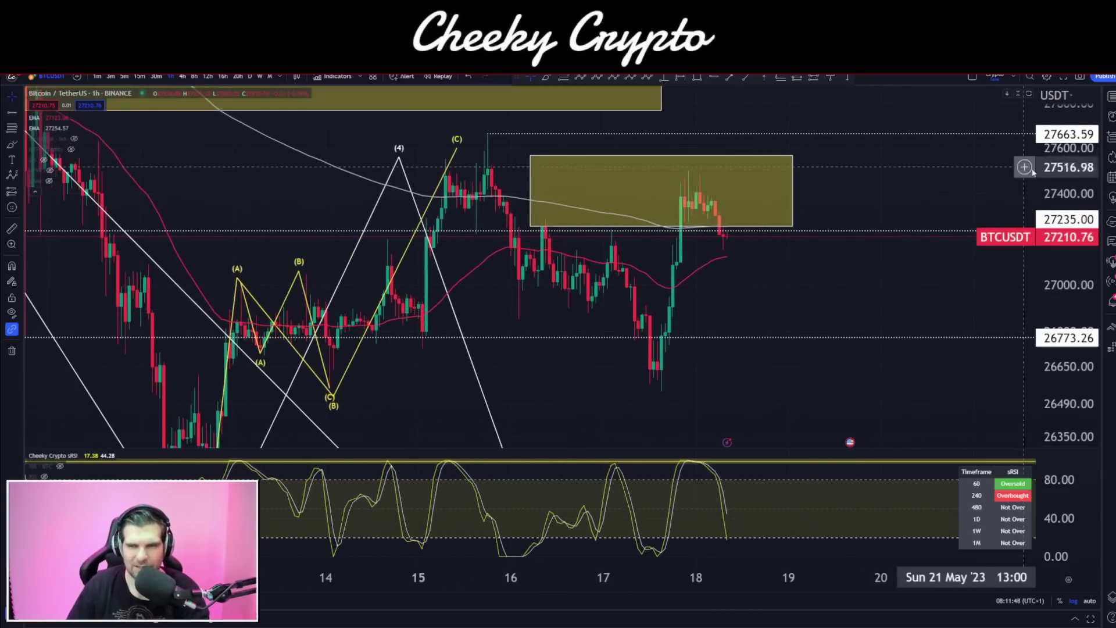
left_click_drag(1060, 169, 1059, 249)
left_click_drag(833, 328, 860, 301)
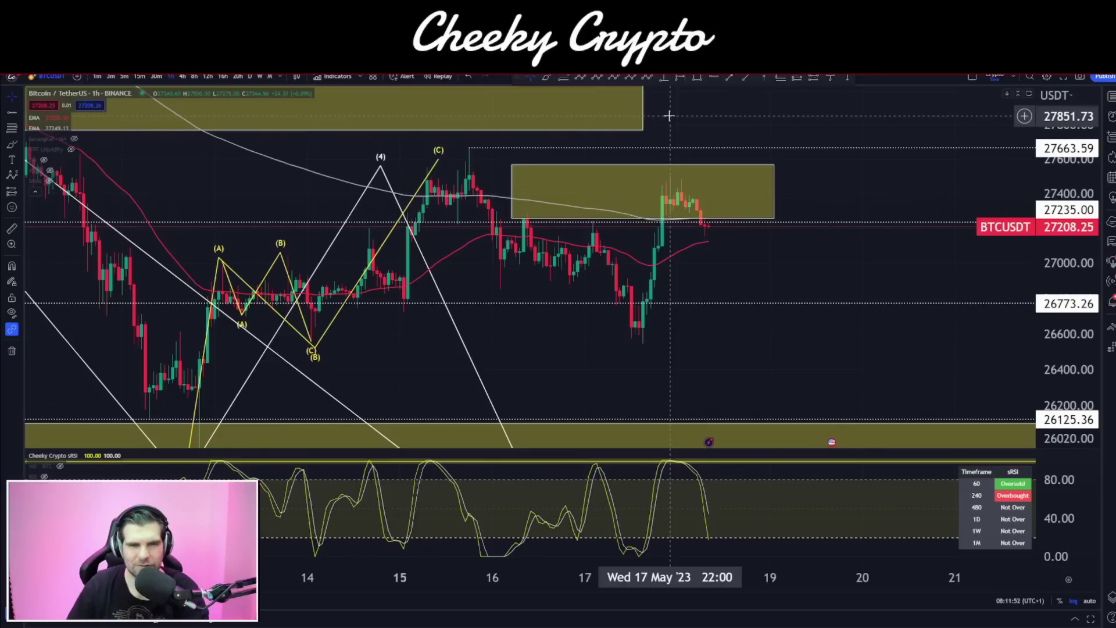
- Draw a yellow ABC correction from the 15 May high near 27664, with (A) about 26807, (B) about 27288 and (C) at the 17 May low
left_click(580, 77)
left_click(474, 148)
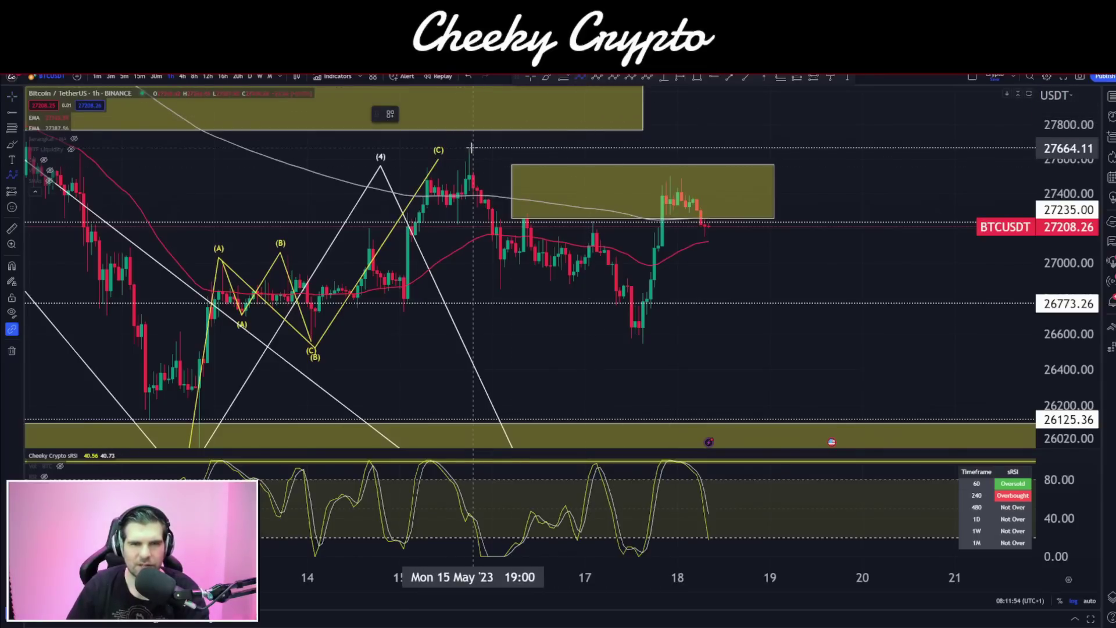
left_click(508, 295)
left_click(554, 214)
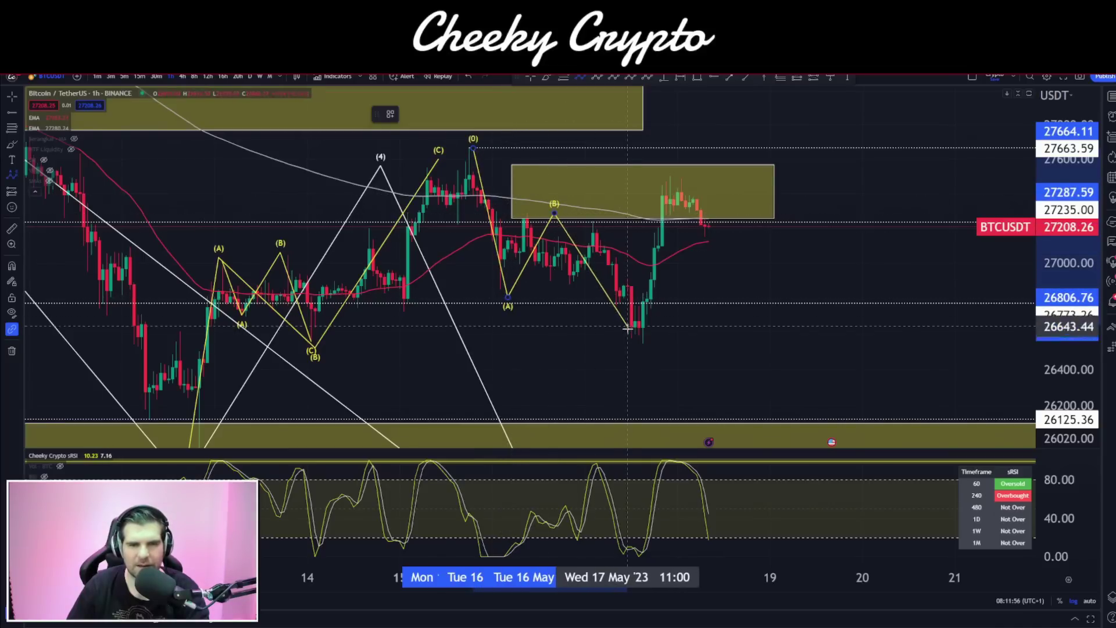
left_click(632, 344)
- Draw a yellow ABC rise from the 17 May low near 26555, with (A) about 27513, (B) about 26755 and (C) about 27577
left_click(578, 78)
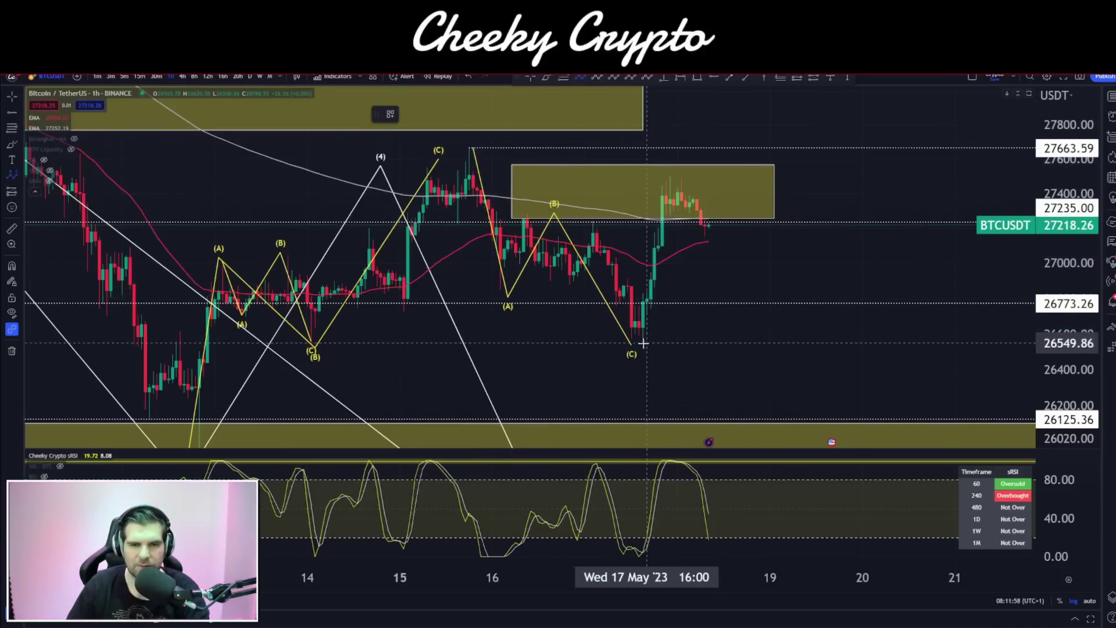
left_click(634, 342)
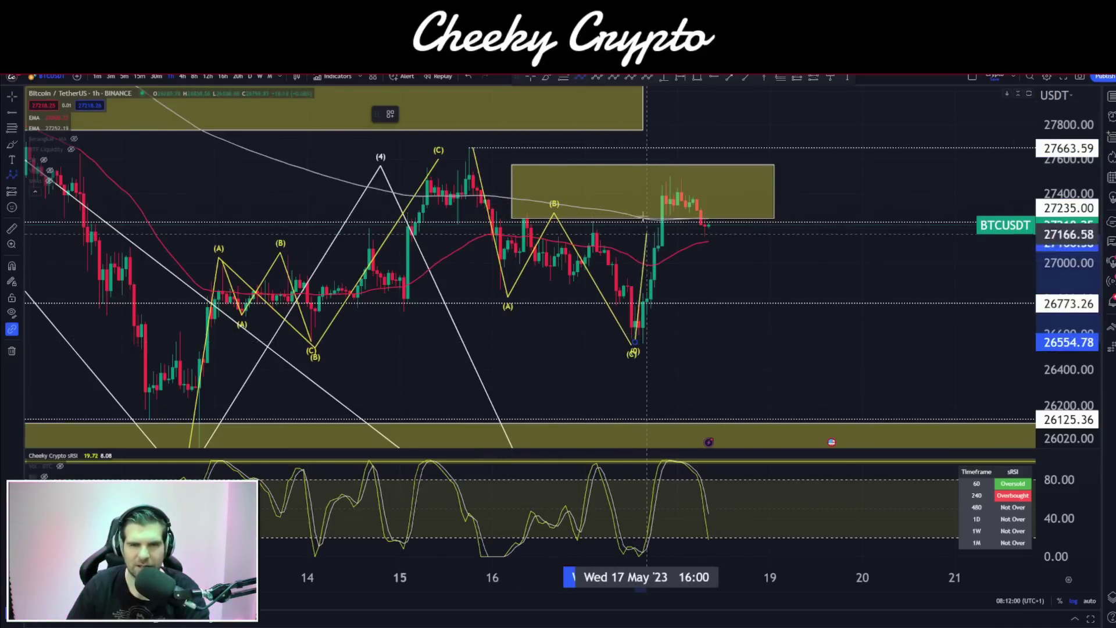
left_click(678, 174)
left_click(708, 307)
left_click(744, 162)
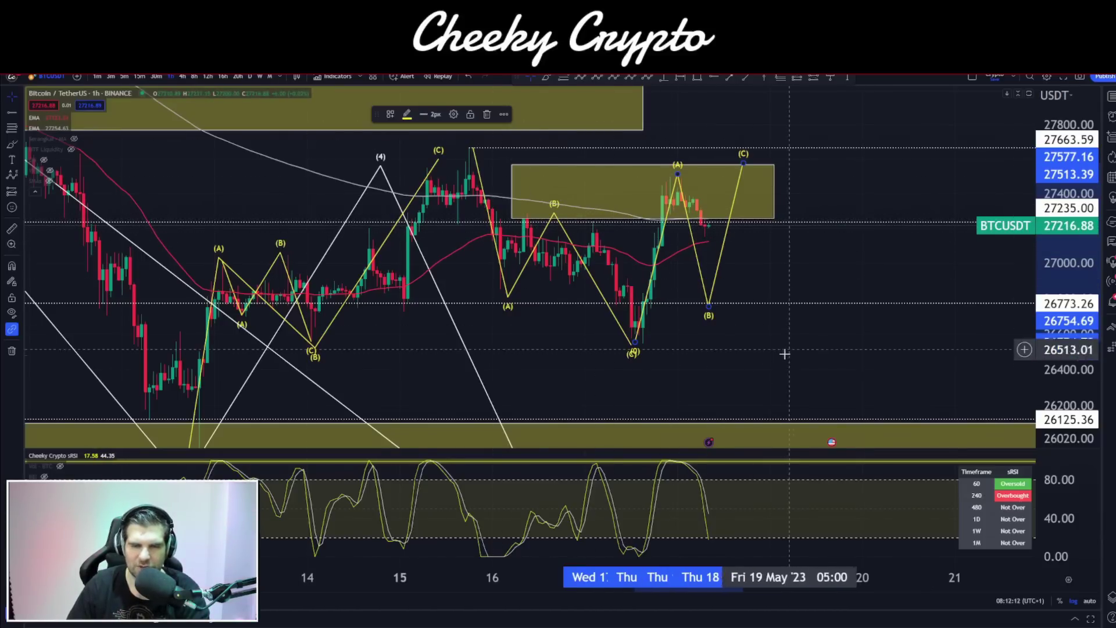
- Project a yellow ABC decline from about 27564, with (A) about 26481, (B) about 26976 and (C) about 25600
left_click_drag(792, 352, 696, 343)
left_click_drag(1064, 180, 1063, 267)
scroll(860, 296, "down", 3)
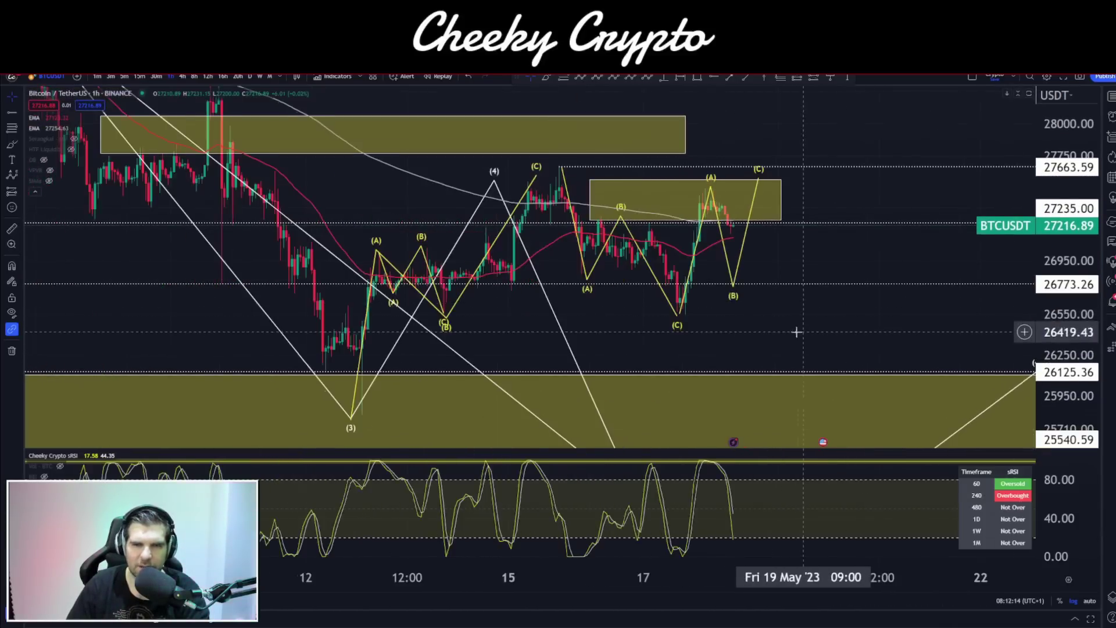
left_click_drag(795, 331, 650, 314)
mouse_move(565, 170)
left_mouse_down()
mouse_move(548, 220)
mouse_move(562, 170)
left_mouse_up()
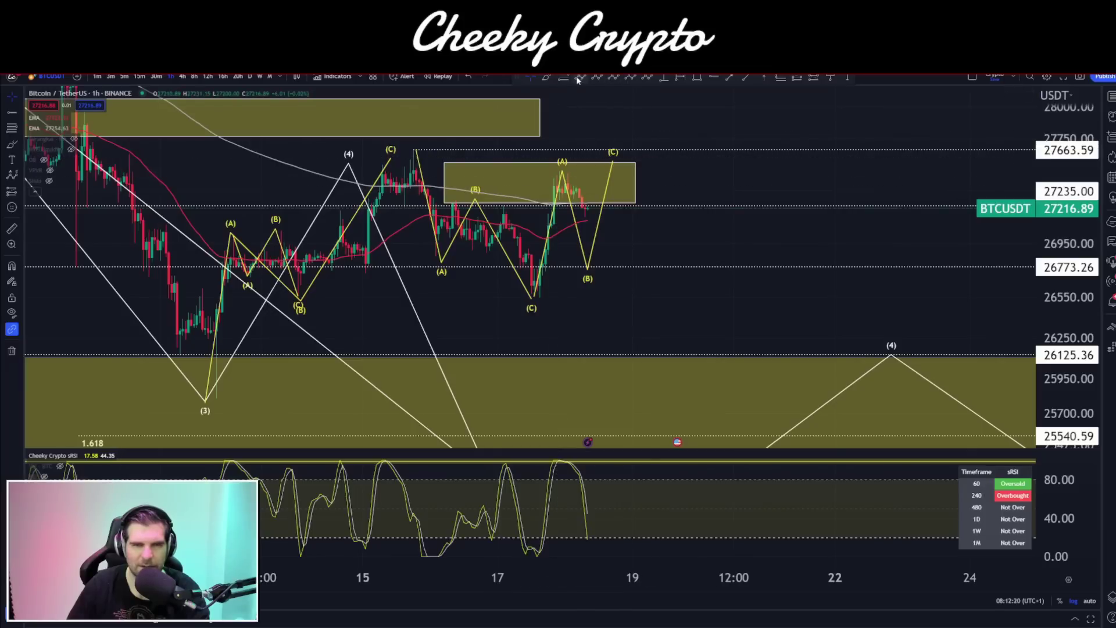
left_click(619, 160)
left_click(650, 306)
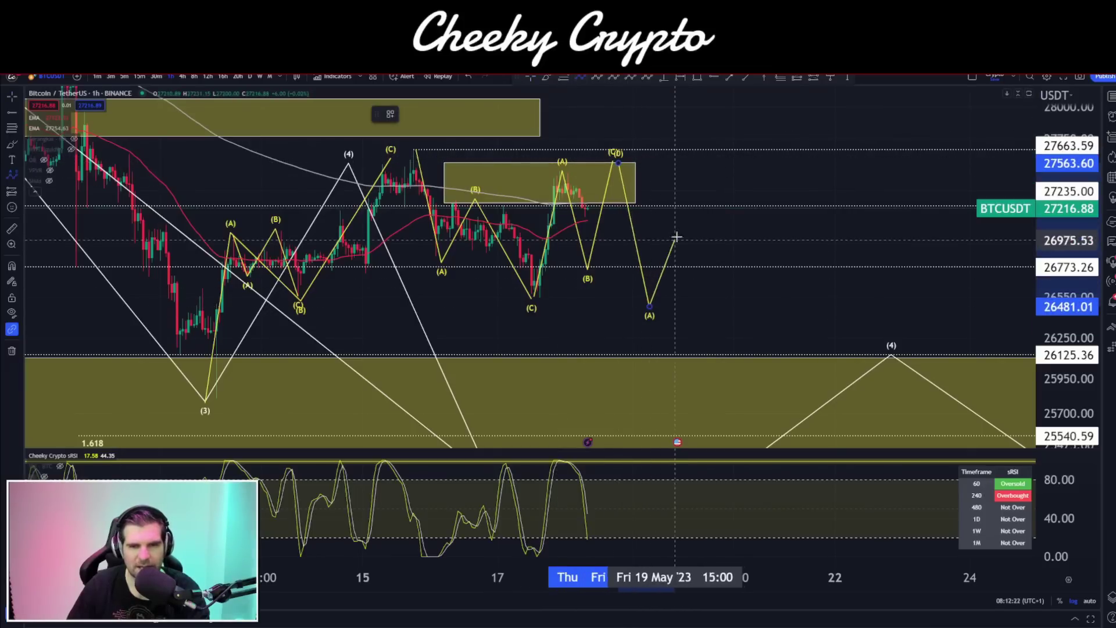
left_click(678, 237)
left_click(706, 427)
- Lower the projected decline's (A) point to about 26293 and its (C) point to about 25513
left_click_drag(740, 296, 753, 249)
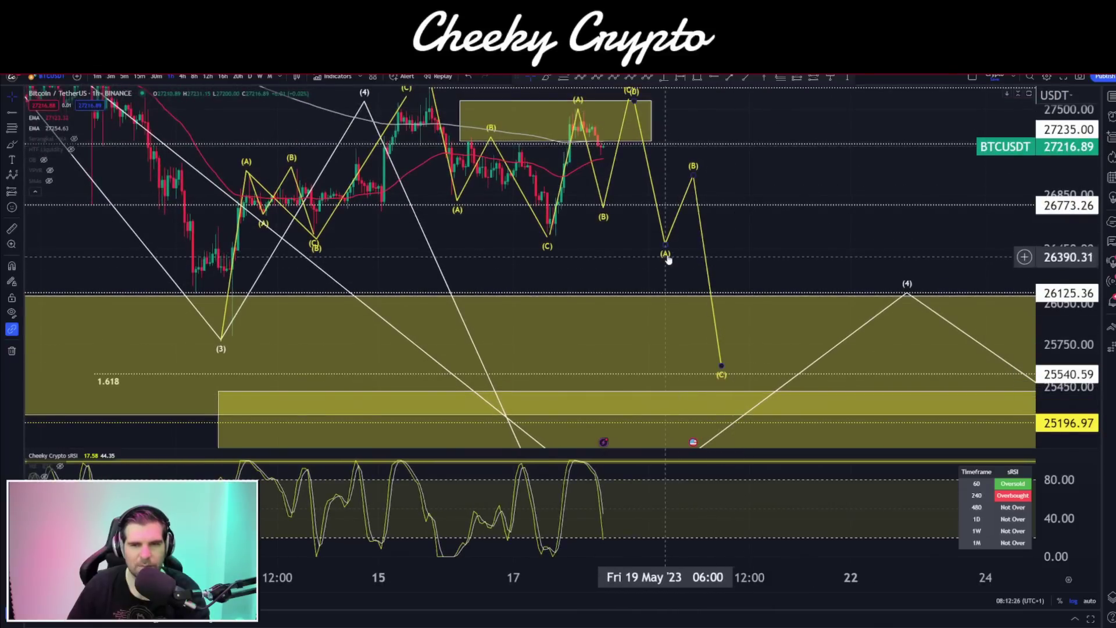
left_click_drag(666, 244, 672, 269)
left_click_drag(721, 369, 729, 379)
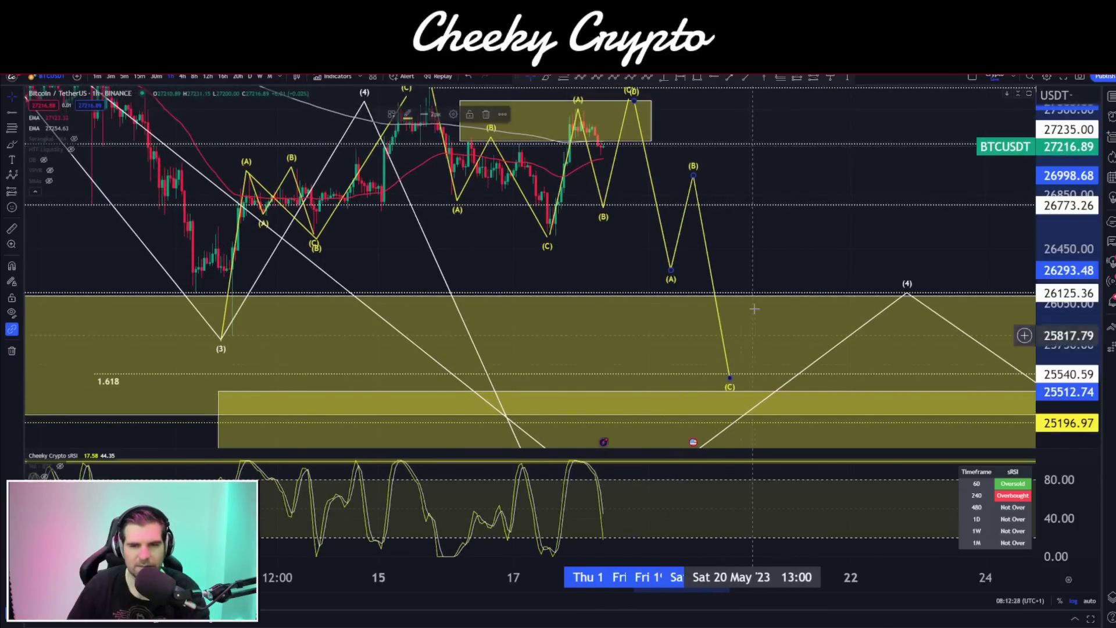
- Project a yellow ABC rebound from about 25473, with (A) about 26370, (B) about 25803 and (C) about 26818
left_click_drag(751, 249, 704, 274)
left_click_drag(1080, 199, 1084, 269)
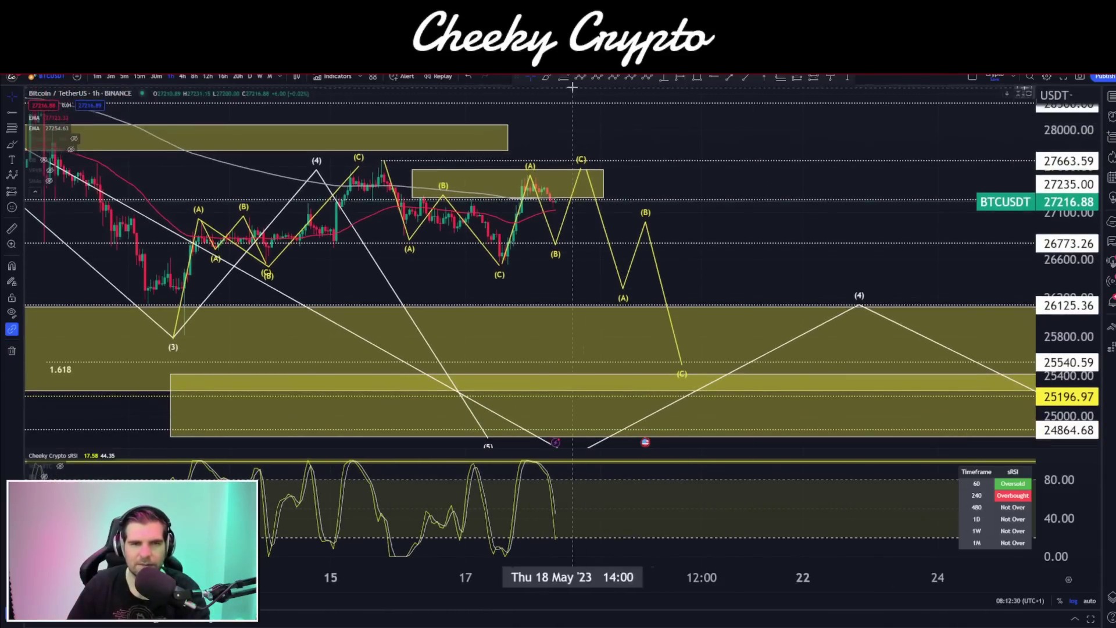
left_click(579, 79)
left_click(682, 369)
left_click(702, 308)
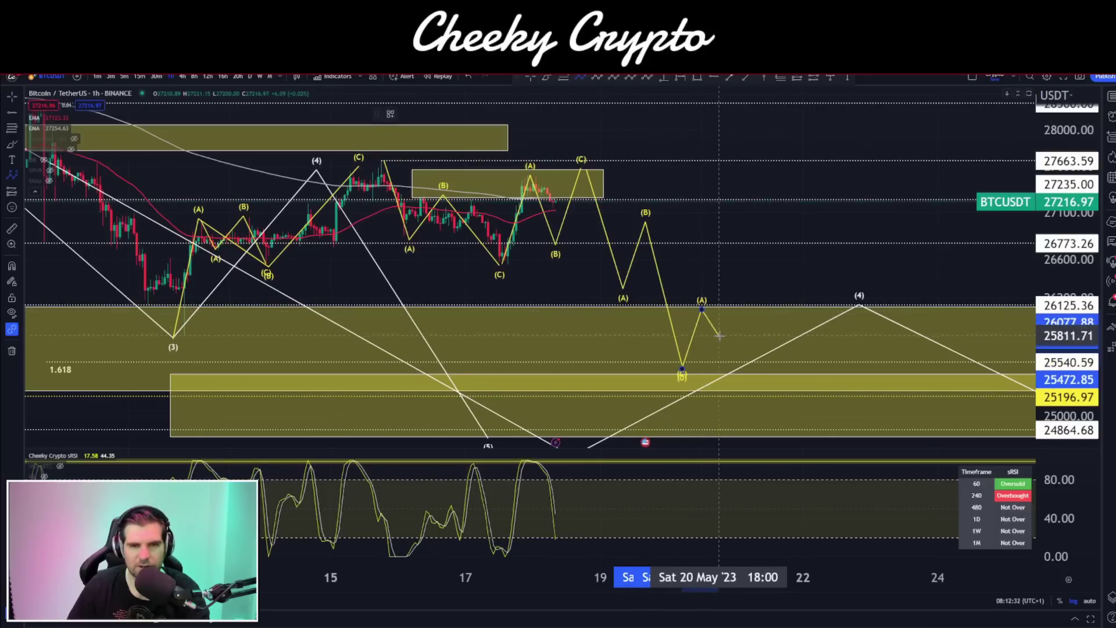
left_click(721, 336)
left_click(754, 238)
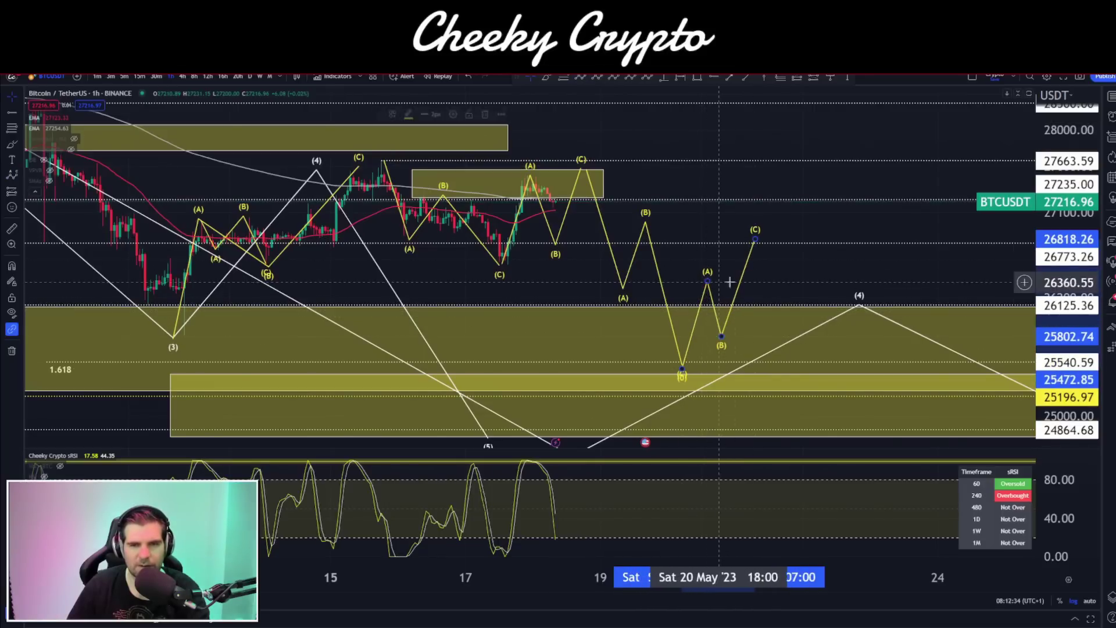
- Project a yellow ABC decline from about 26814, with (A) about 25722, (B) about 26191 and (C) just below the 25196.97 line
left_click_drag(793, 242, 725, 221)
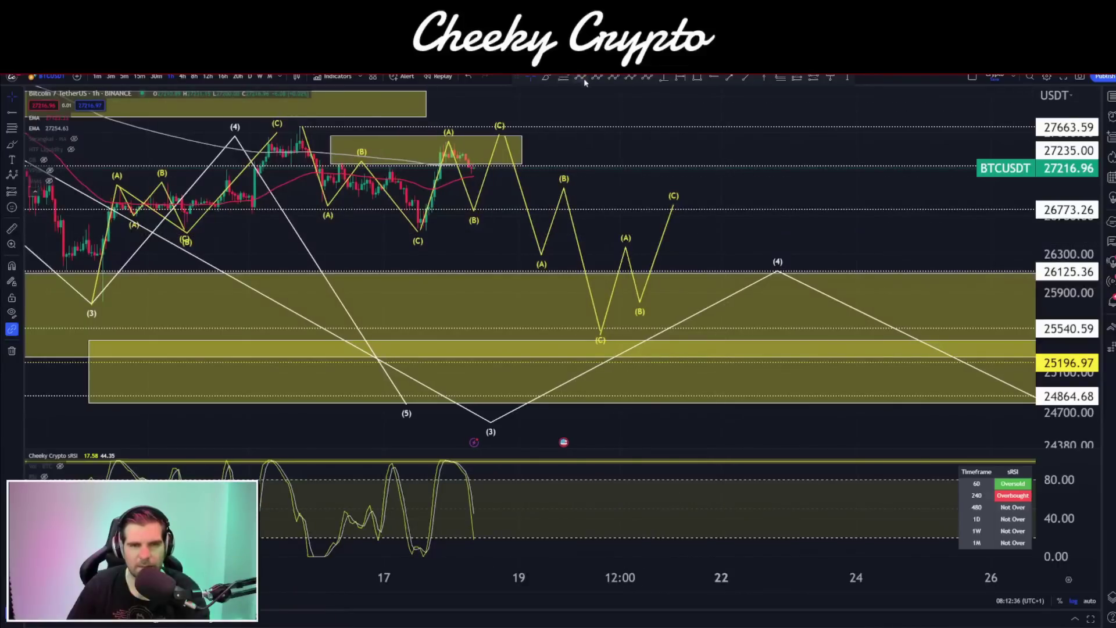
left_click(679, 205)
left_click(704, 310)
left_click(724, 265)
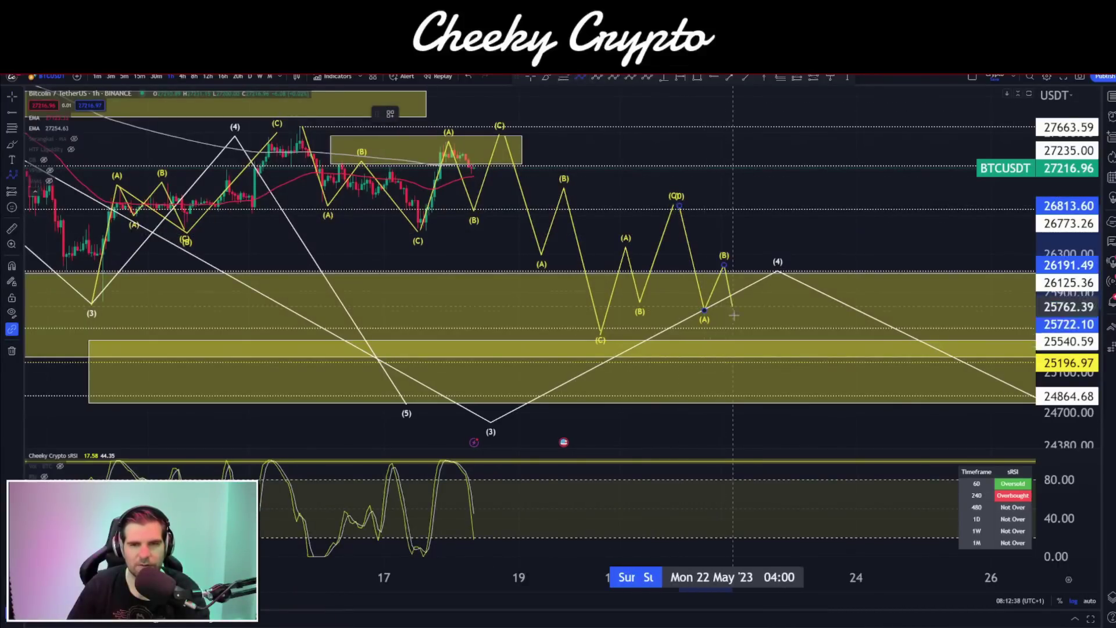
left_click(754, 367)
- Draw a white five-wave decline from about 27652 through (2) 27570, (3) 25384 and (4) 26776 to (5) 25208, and raise its (1) point
left_click_drag(733, 195, 808, 235)
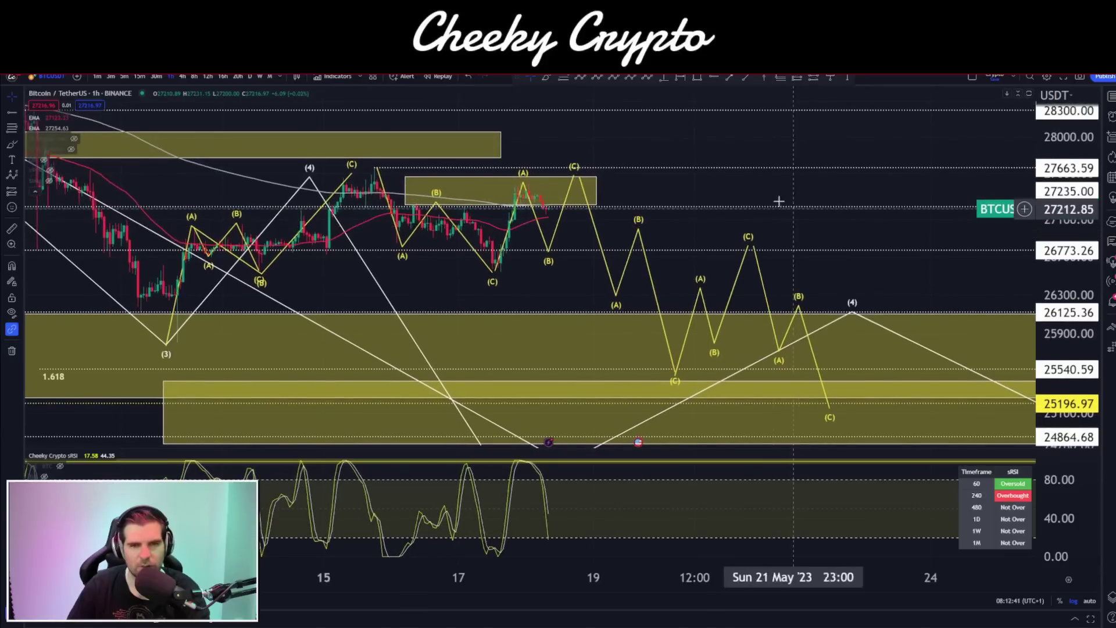
left_click(630, 77)
left_click(388, 169)
left_click(467, 285)
left_click(559, 174)
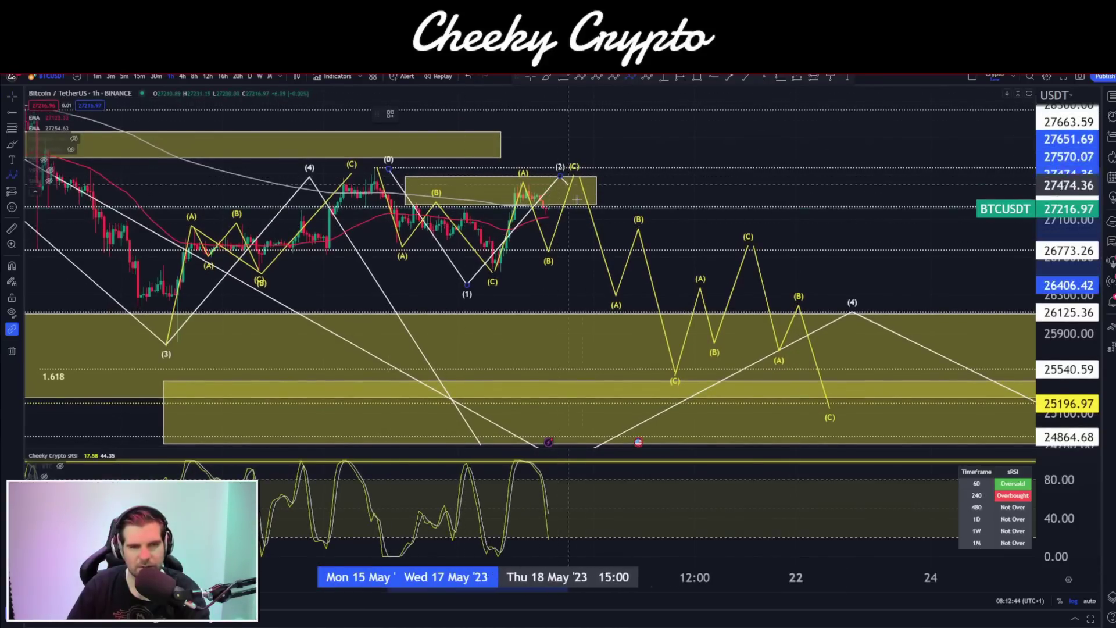
left_click(652, 384)
left_click(734, 250)
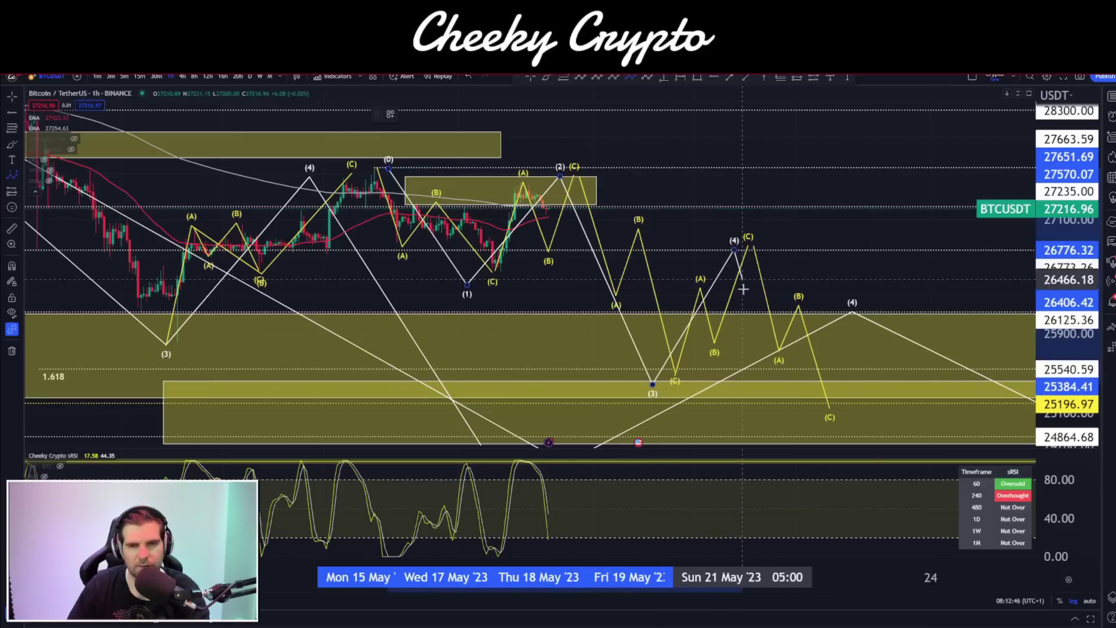
left_click(809, 401)
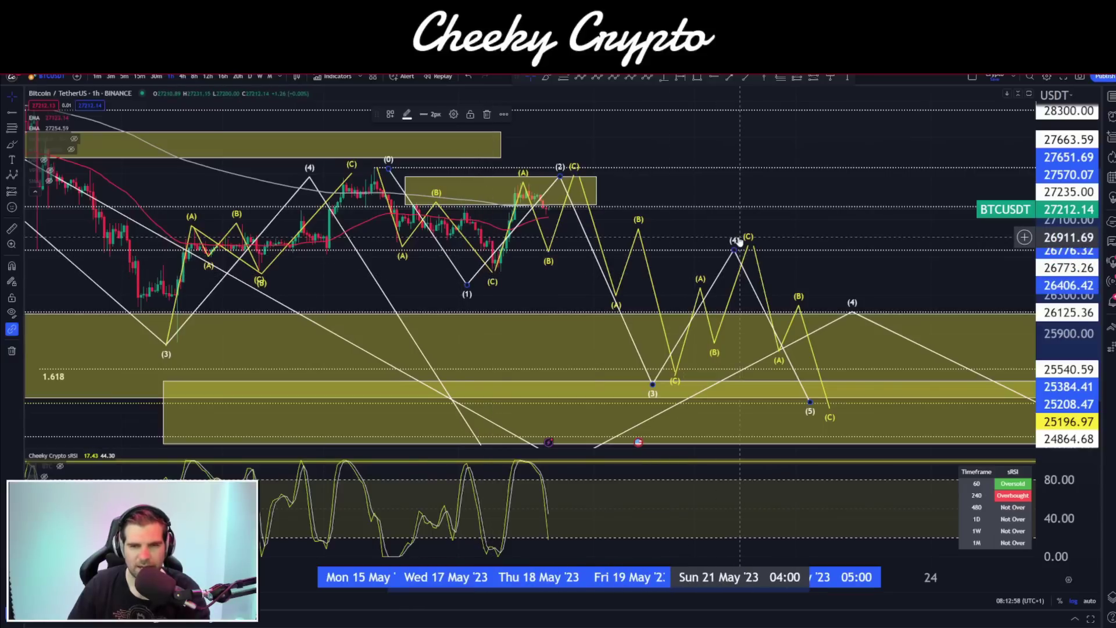
mouse_move(466, 286)
left_mouse_down()
mouse_move(509, 271)
mouse_move(471, 271)
left_mouse_up()
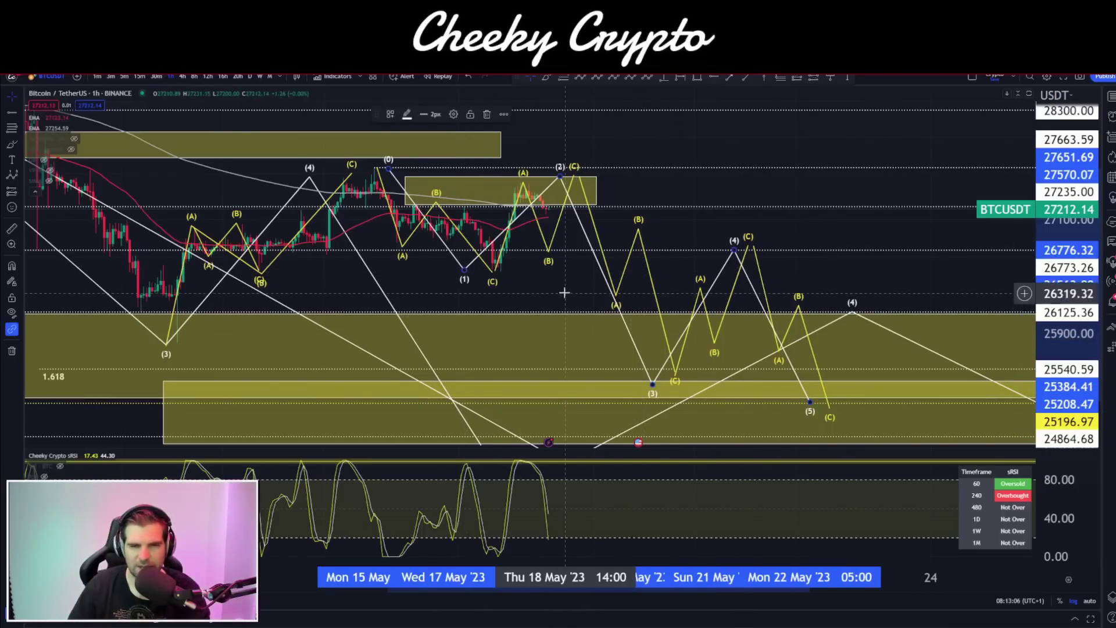
- Delete the white five-wave decline drawn over the yellow ABC projections
mouse_move(570, 291)
left_mouse_down()
mouse_move(557, 209)
mouse_move(561, 253)
left_mouse_up()
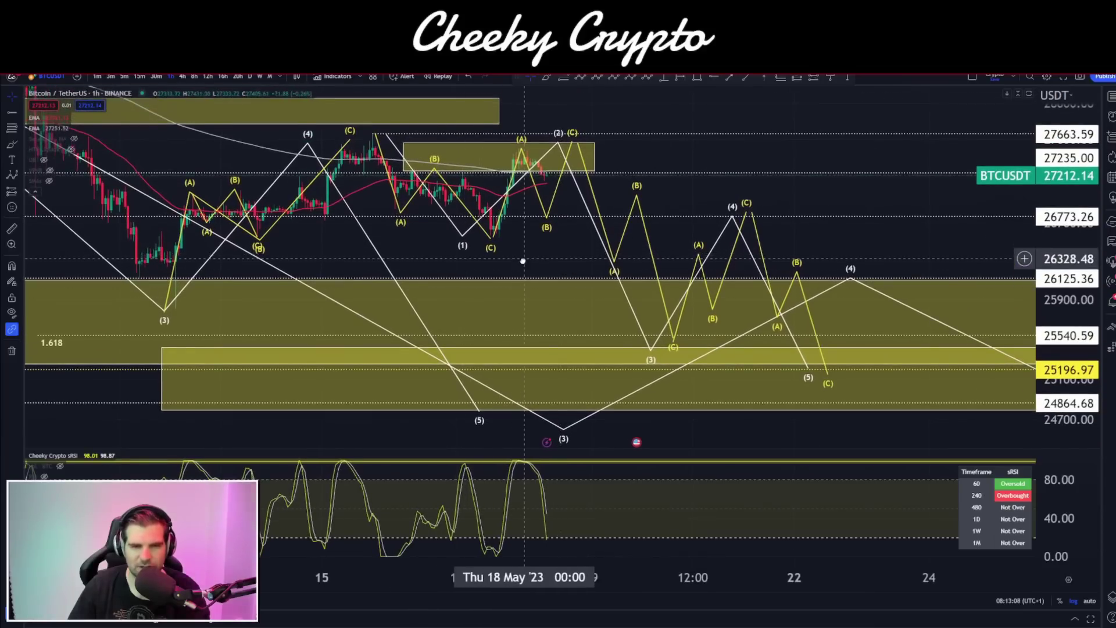
left_click(428, 414)
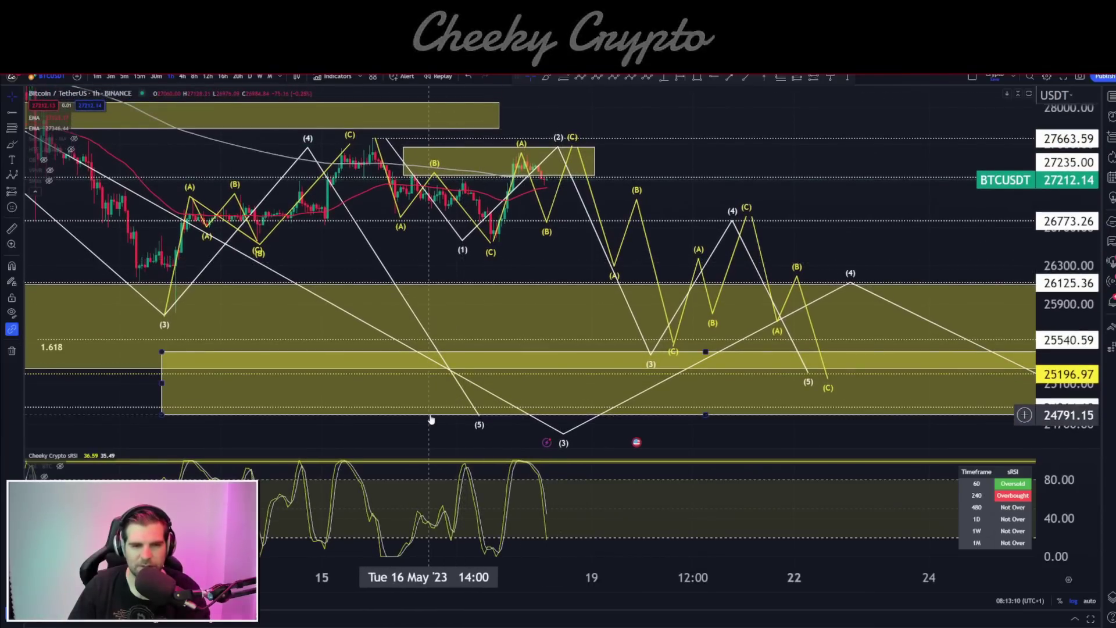
scroll(465, 360, "down", 5)
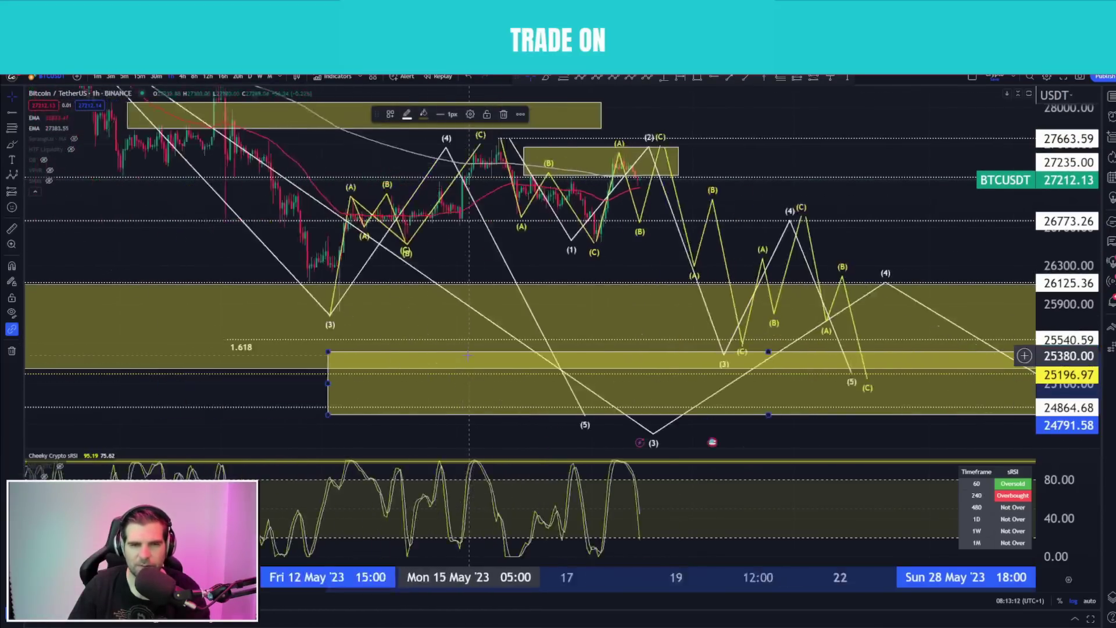
scroll(590, 429, "up", 4)
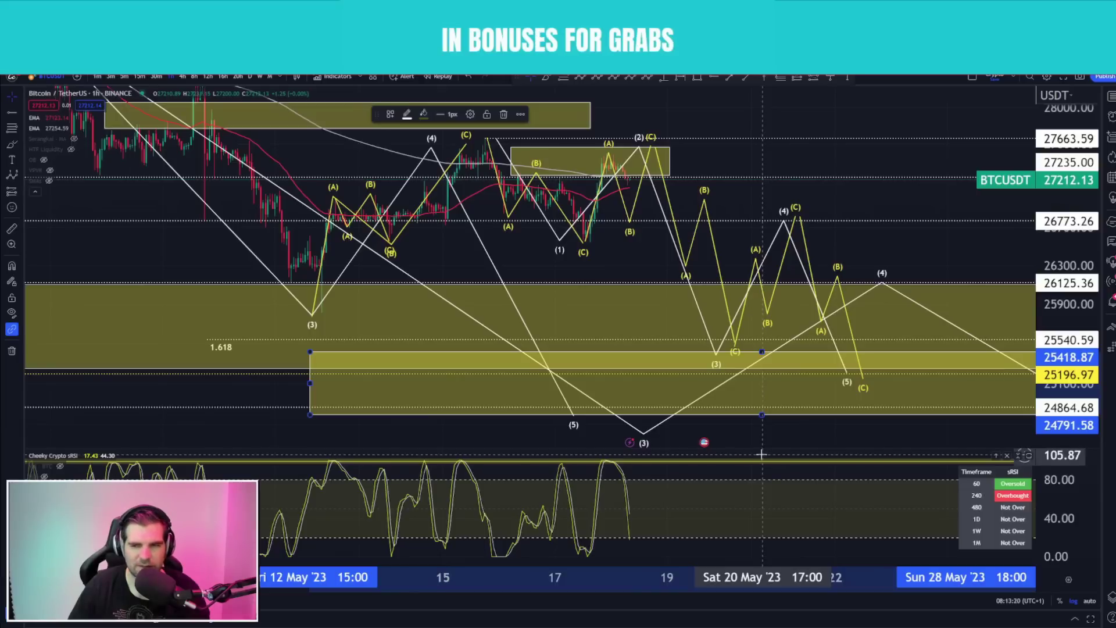
left_click(784, 228)
key("Delete")
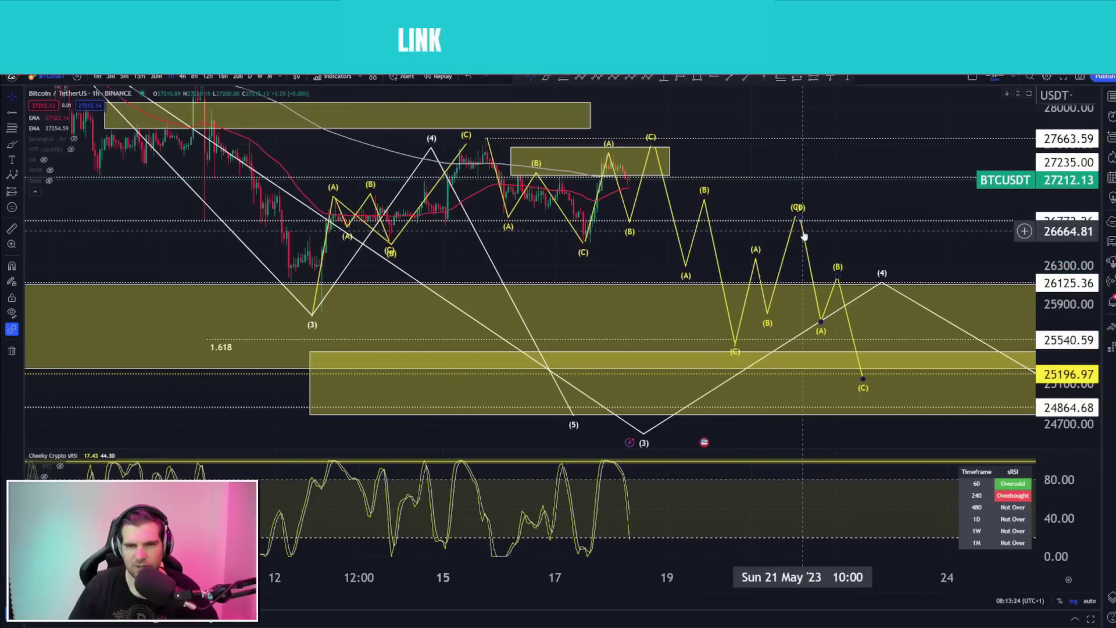
- Delete all the yellow ABC waves that follow the 15 May high
left_click(804, 233)
key("Delete")
left_click(791, 236)
key("Delete")
left_click(702, 200)
key("Delete")
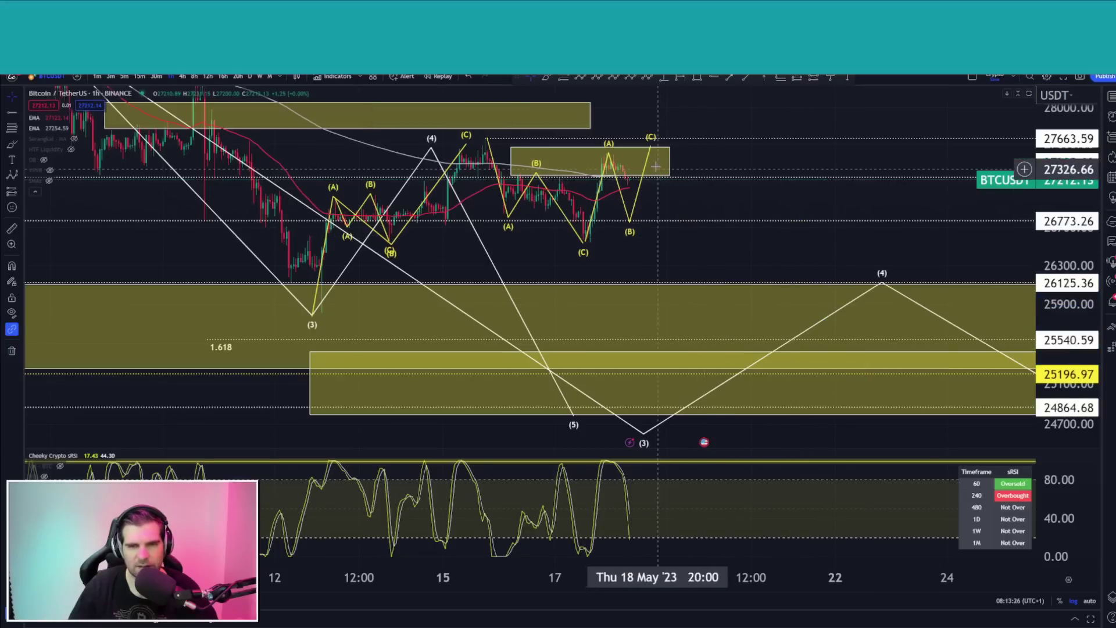
left_click(650, 150)
key("Delete")
left_click_drag(716, 175, 883, 269)
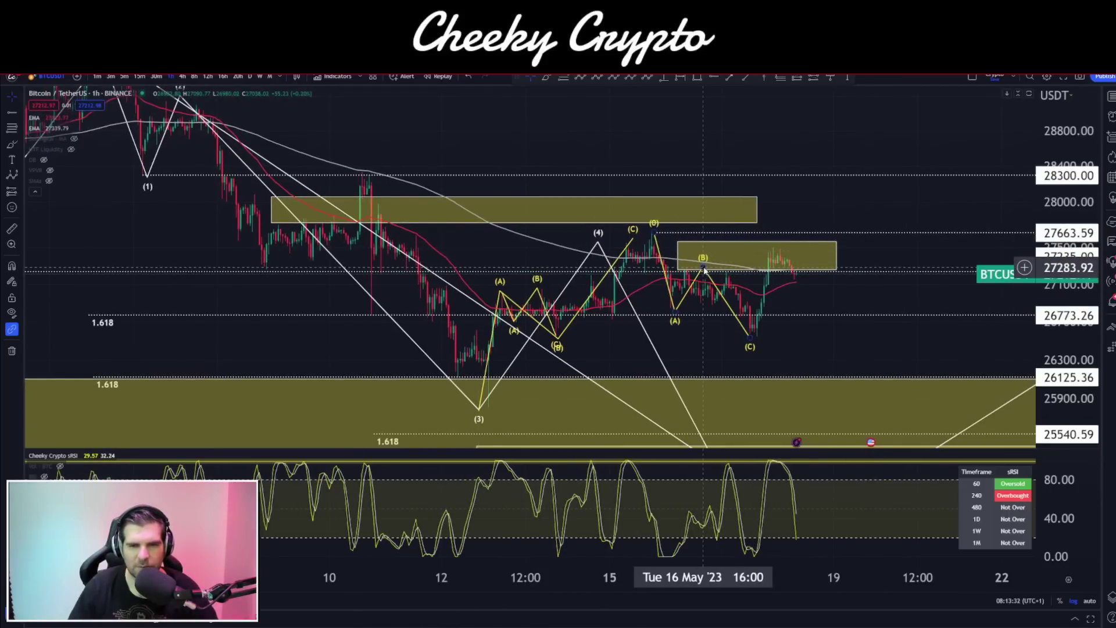
left_click_drag(814, 293, 692, 266)
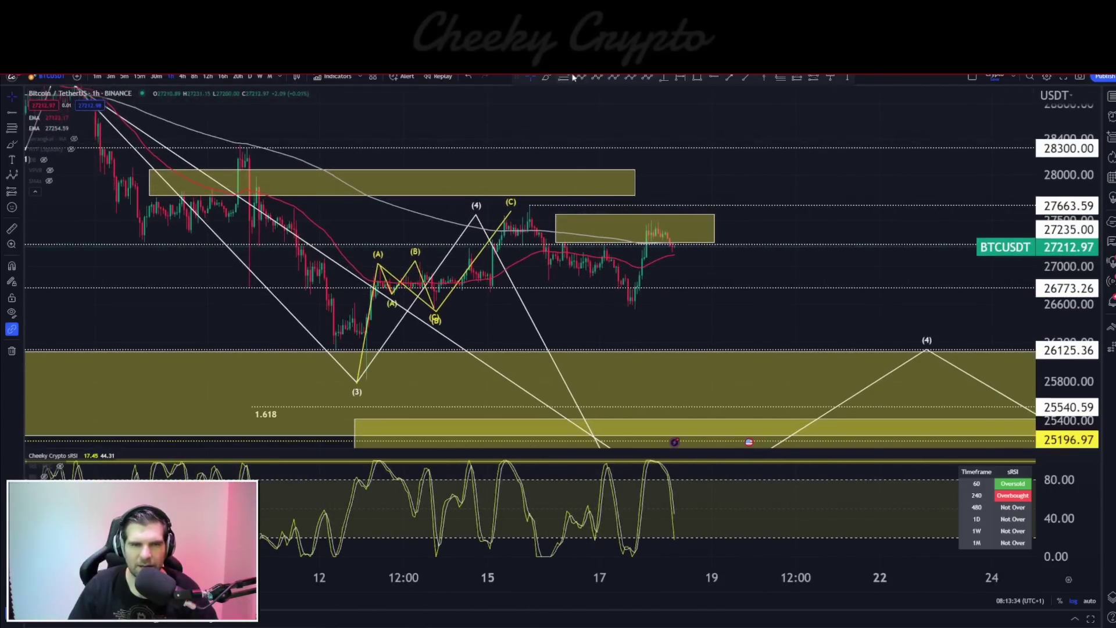
- Draw a larger yellow ABC wave from about 25915 on 12 May, with (A) about 27772, (B) about 26568 and (C) about 28068
left_click(343, 369)
left_click(501, 195)
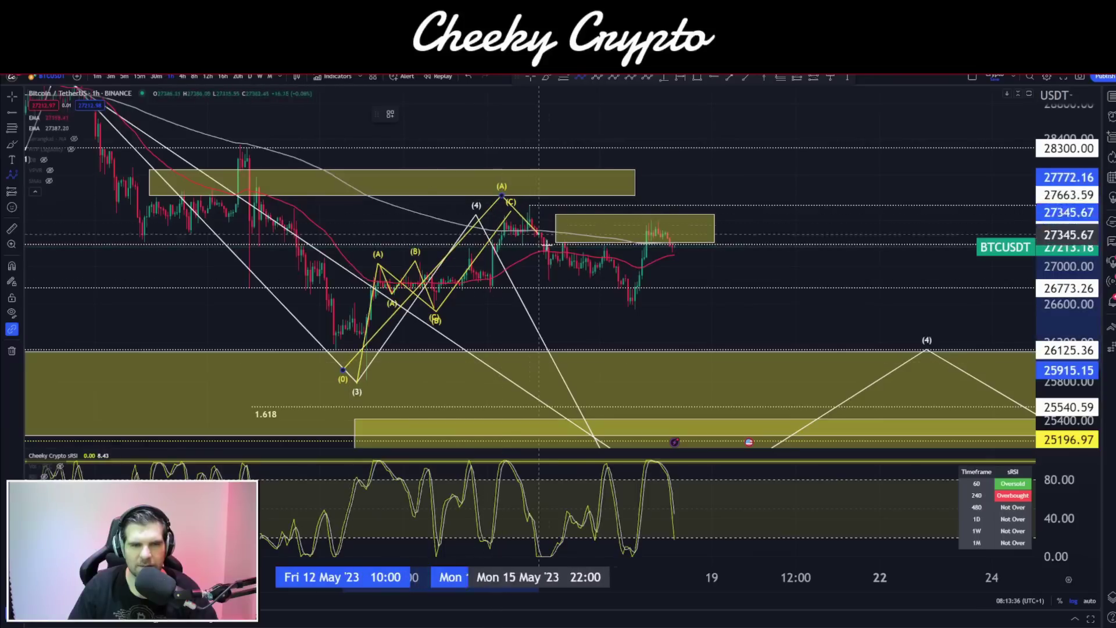
left_click(604, 306)
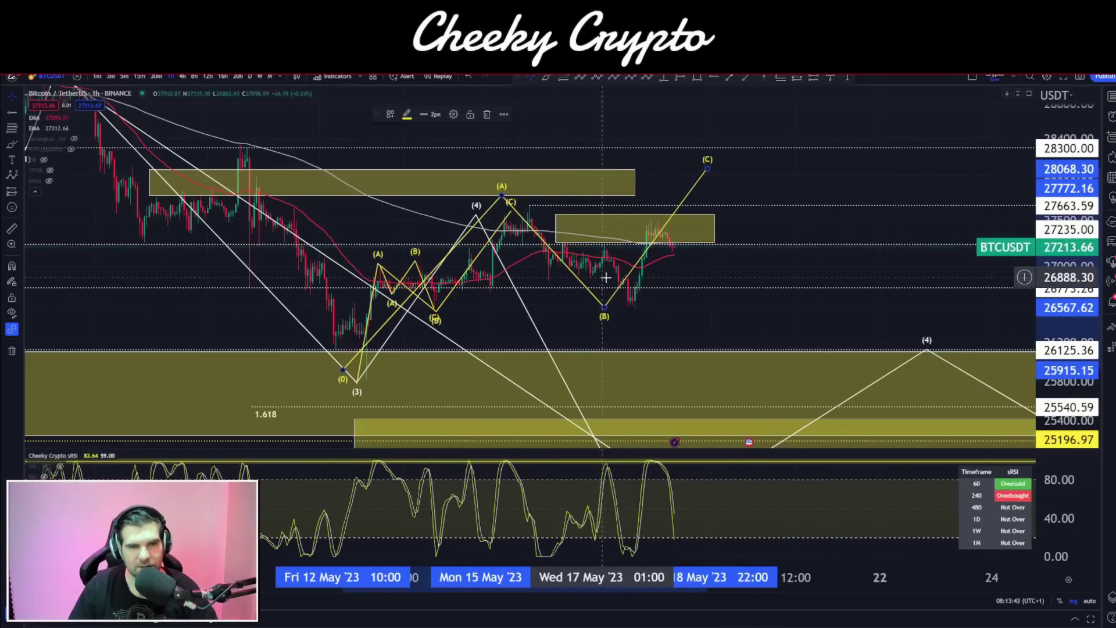
- Move the white wave's (4) point up into the upper yellow zone near 28000 and its (5) point to about 24491
left_click_drag(673, 292, 716, 127)
left_click_drag(740, 181, 575, 338)
mouse_move(505, 214)
left_mouse_down()
mouse_move(663, 155)
mouse_move(619, 168)
left_mouse_up()
left_click_drag(769, 329, 717, 144)
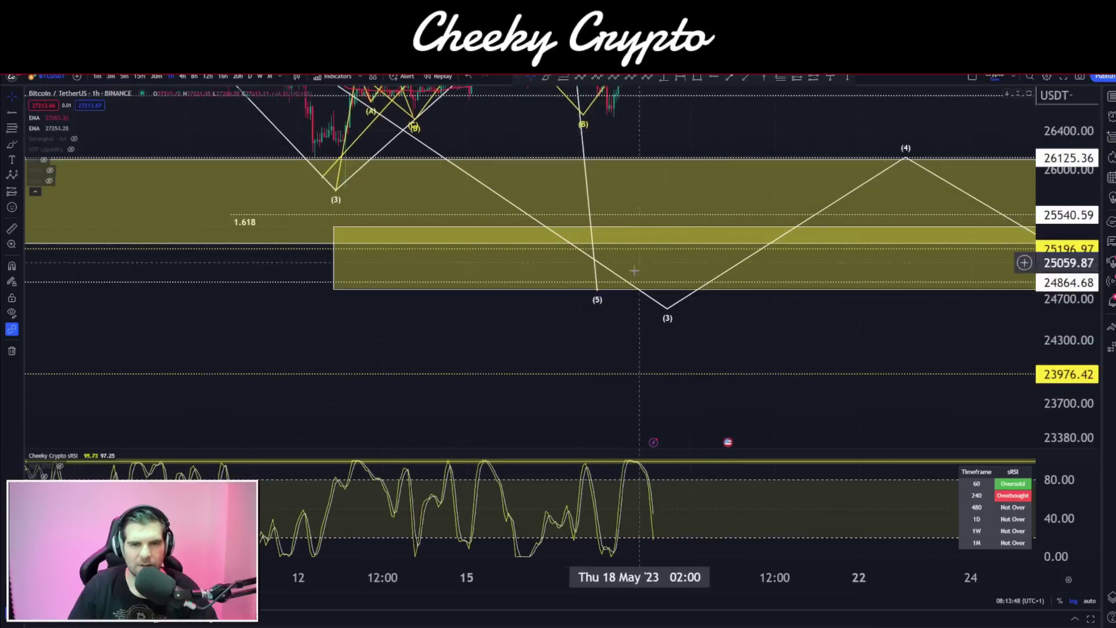
left_click_drag(602, 292, 730, 322)
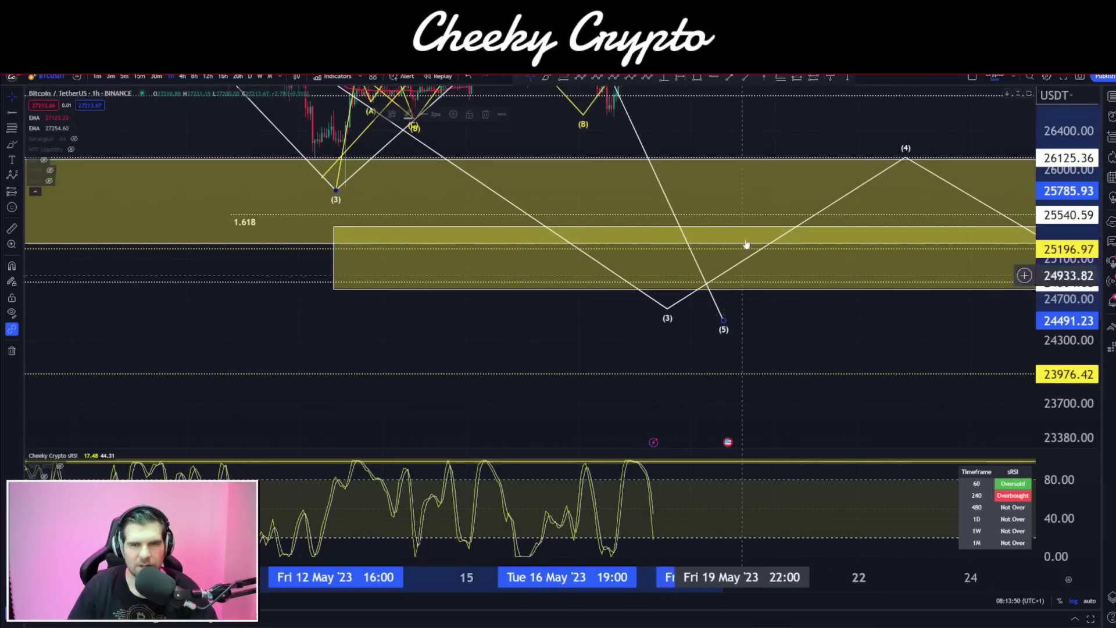
- Extend the upper yellow zone below 28060 forward to about 19 May, roughly level with the end of the smaller zone
left_click_drag(709, 138, 759, 367)
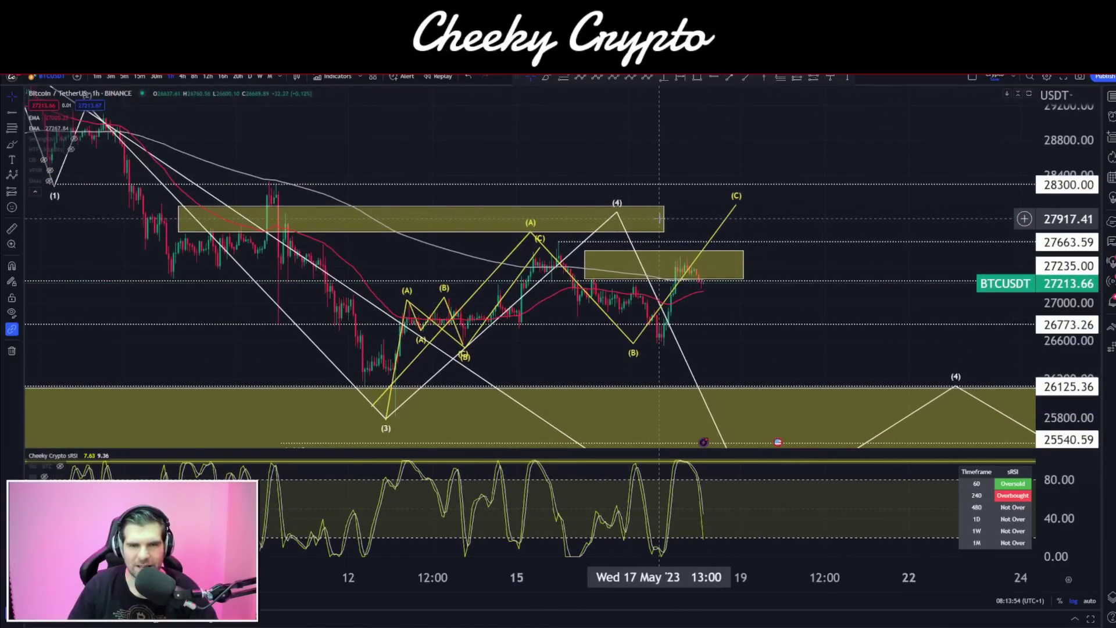
left_click_drag(663, 219, 783, 219)
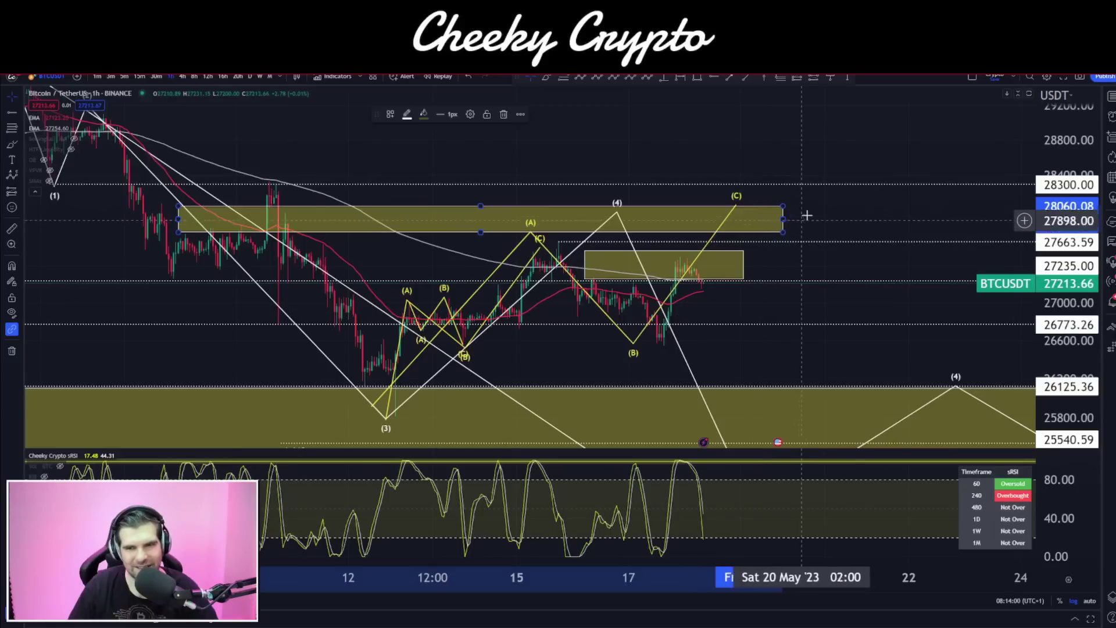
left_click_drag(785, 216, 747, 34)
- Examine the white wave (5) target between the 24864.68 and 23976.42 levels and the larger ABC structure leading up to it
left_click_drag(825, 330, 866, 205)
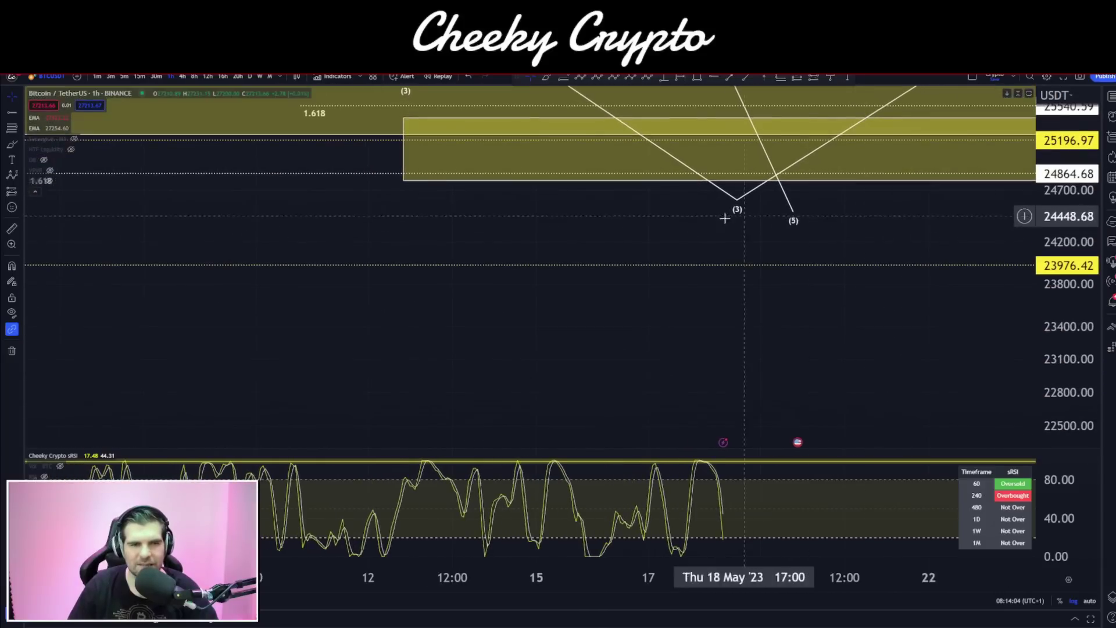
scroll(725, 218, "down", 5)
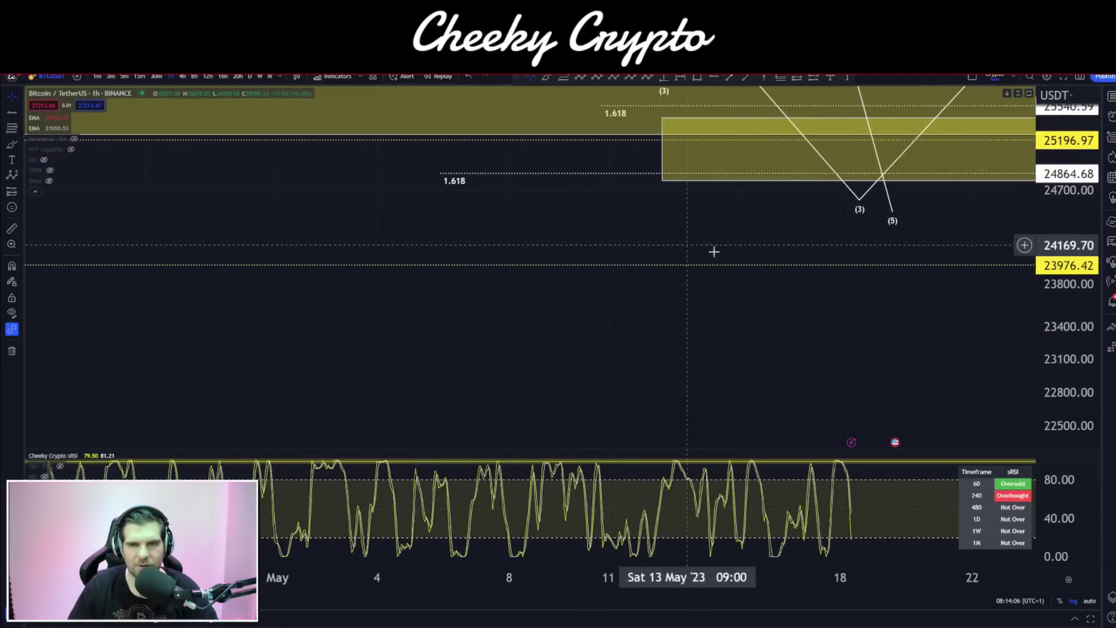
left_click_drag(889, 331, 778, 436)
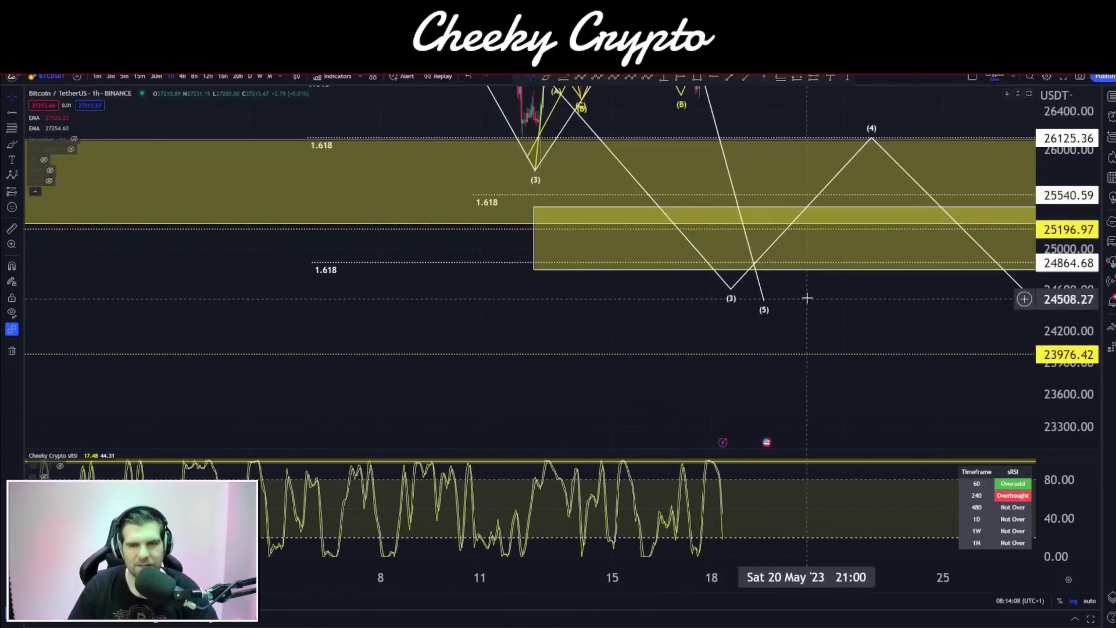
left_click_drag(807, 296, 825, 445)
left_click_drag(786, 259, 856, 329)
scroll(855, 327, "up", 5)
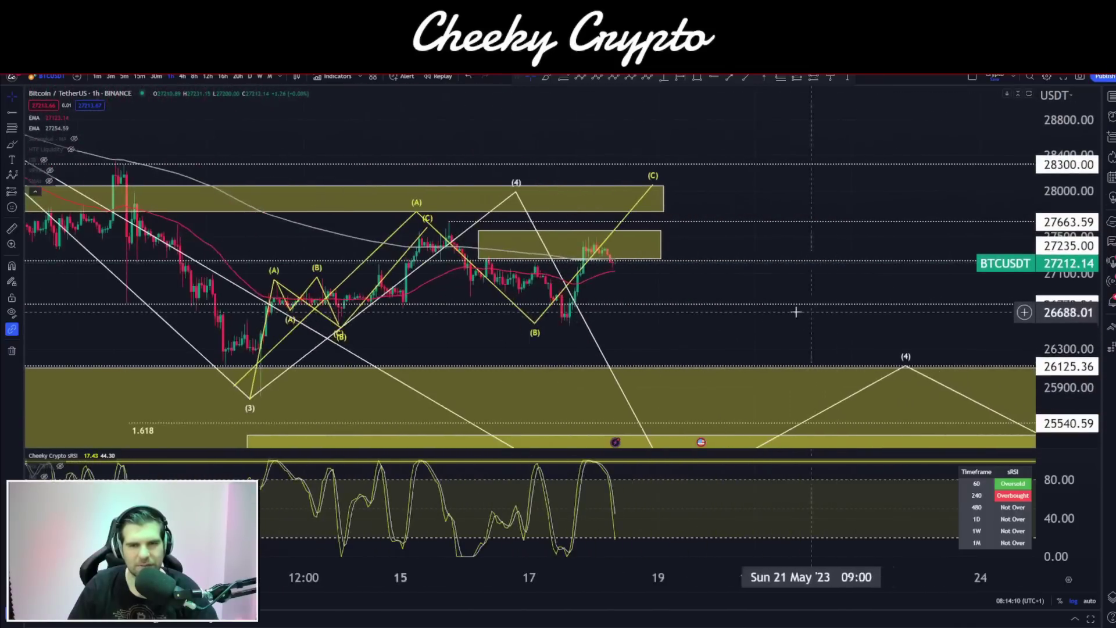
left_click_drag(828, 268, 925, 287)
scroll(909, 286, "up", 2)
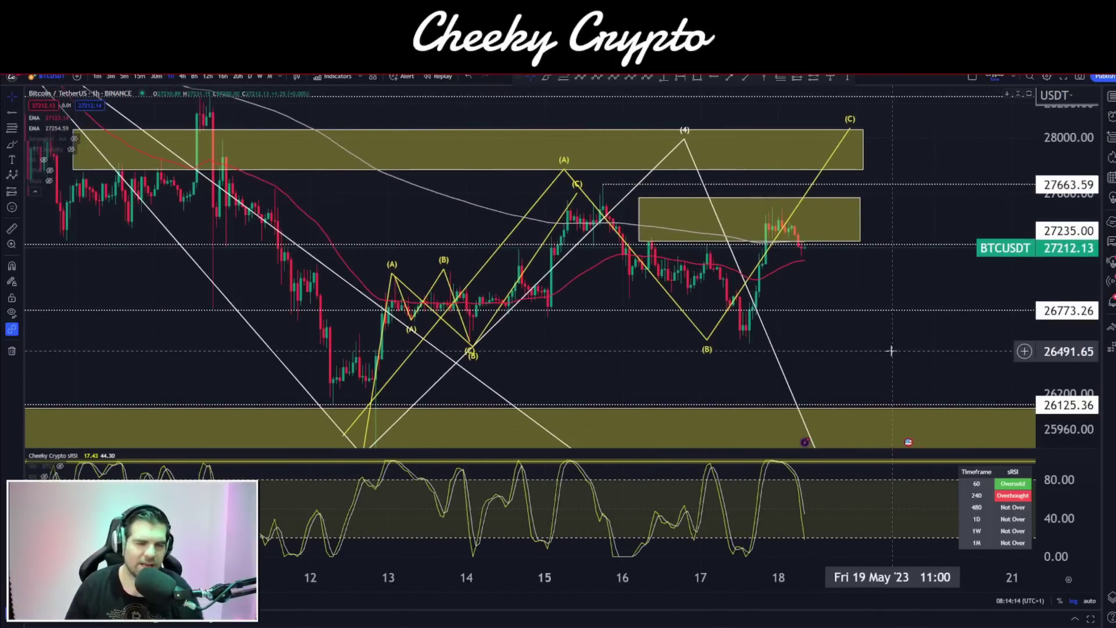